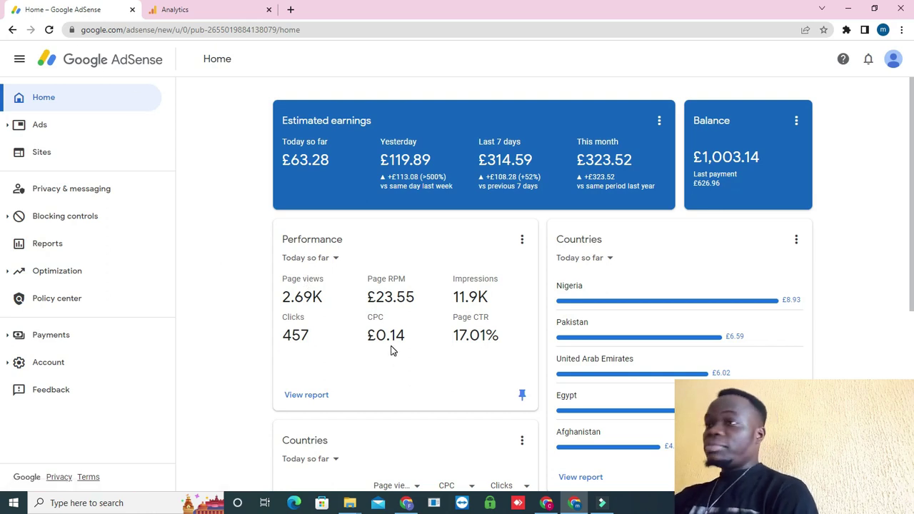
Step: Review the estimated earnings, performance and country cards on the AdSense home page
left_click(51, 32)
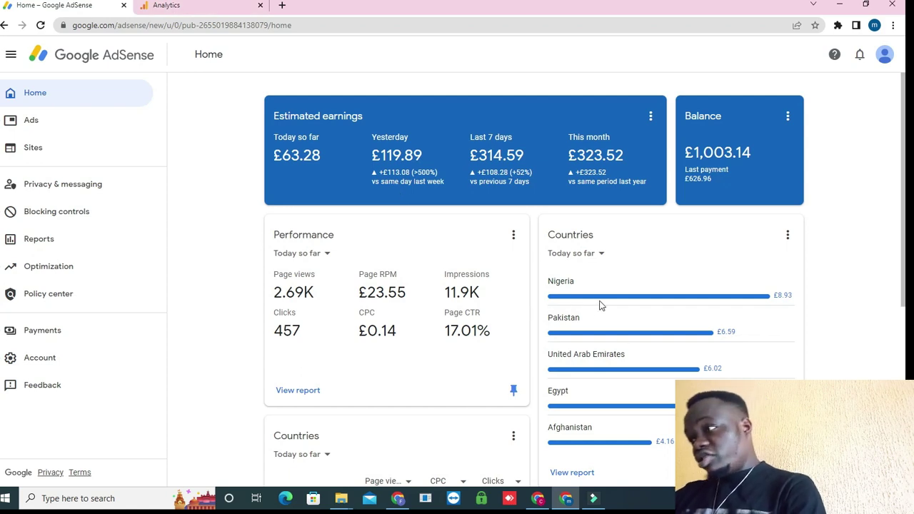
left_click_drag(901, 207, 903, 316)
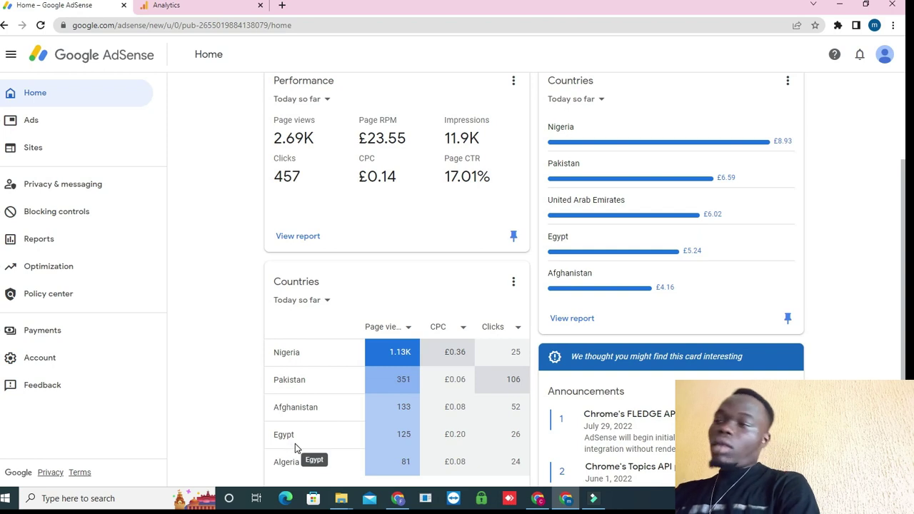
left_click_drag(901, 290, 903, 317)
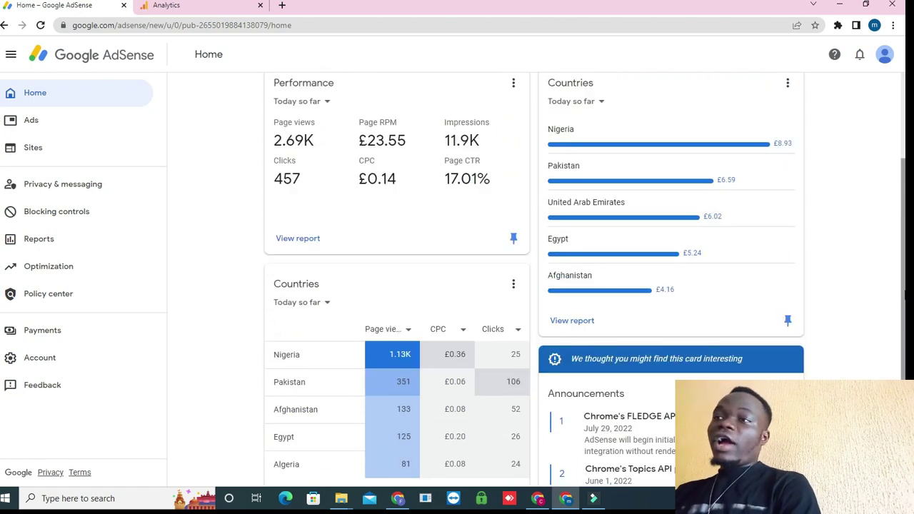
scroll(899, 265, "up", 1)
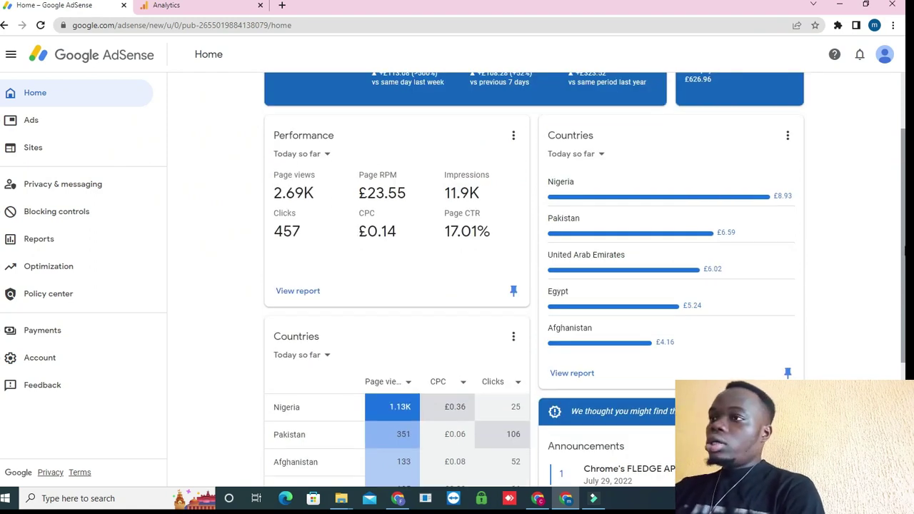
left_click_drag(903, 265, 904, 235)
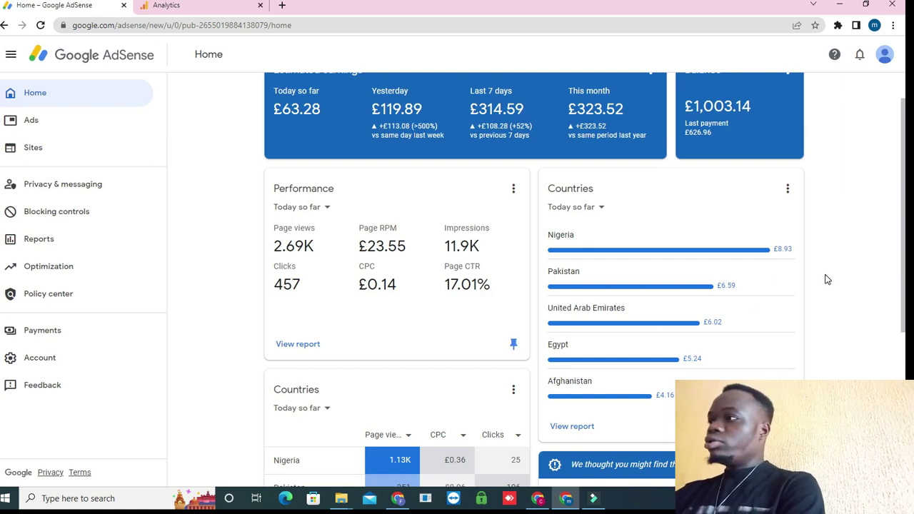
Step: Check the realtime Locations and Traffic Sources reports in Google Analytics and return to the AdSense home page
left_click(168, 4)
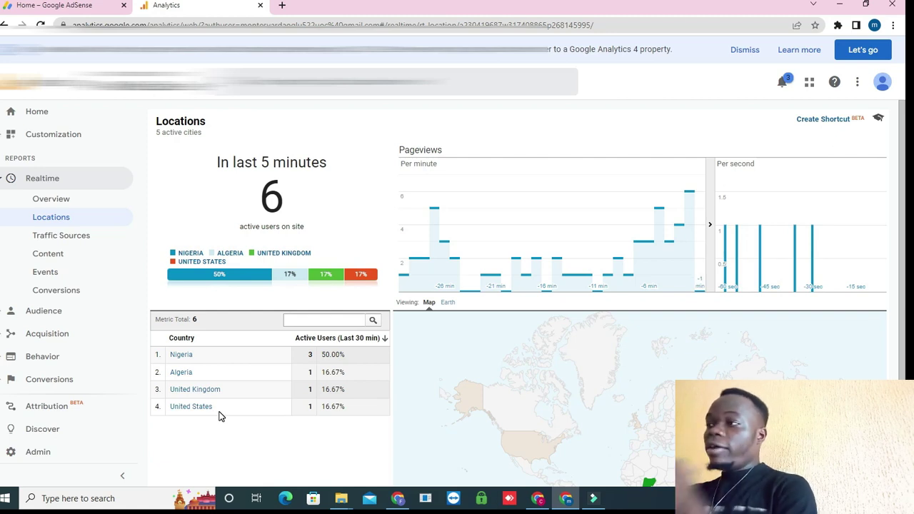
left_click(67, 243)
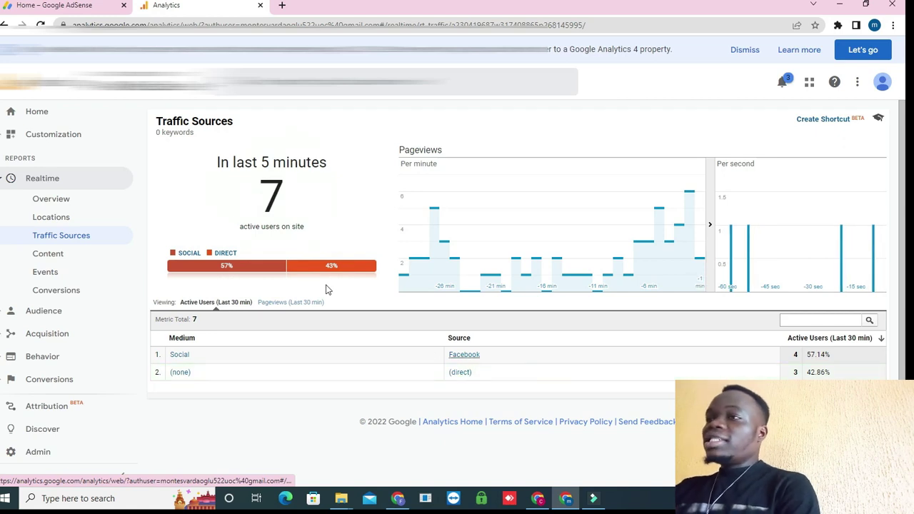
left_click(80, 5)
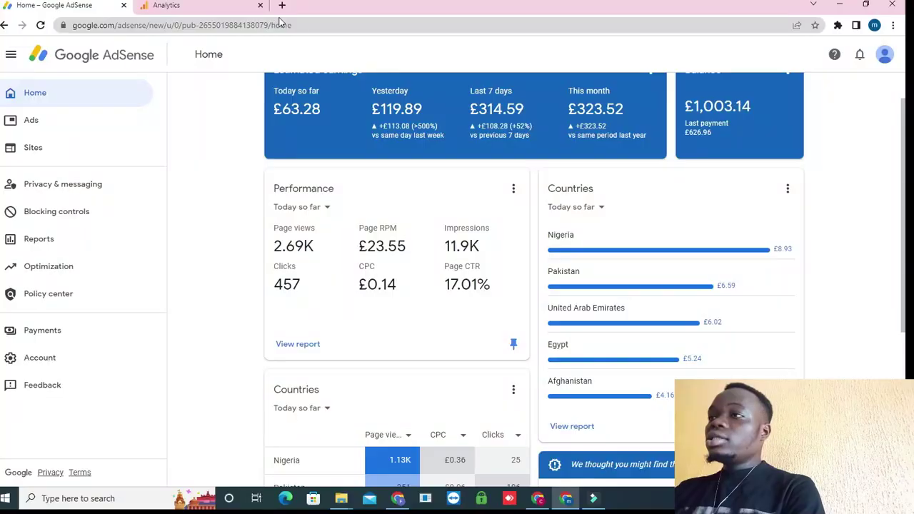
Step: Load the website examexpose.xyz in a new browser tab
left_click(283, 6)
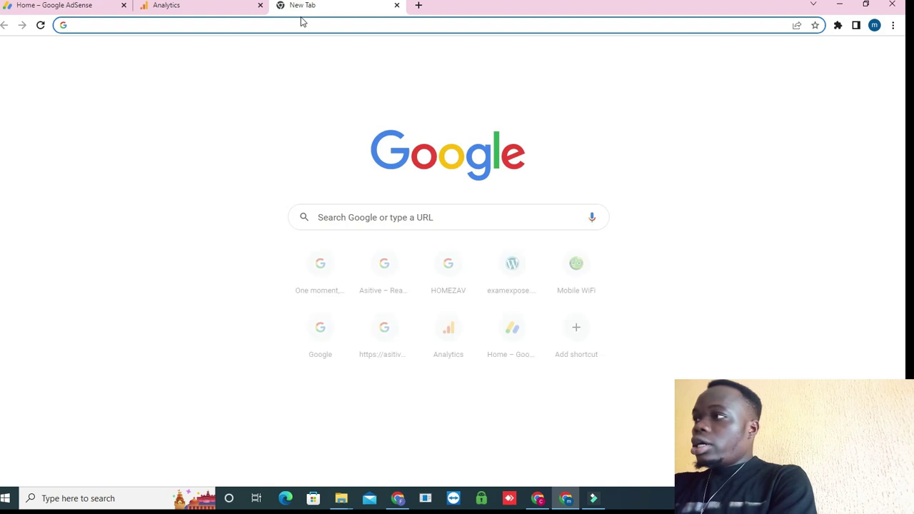
type("z")
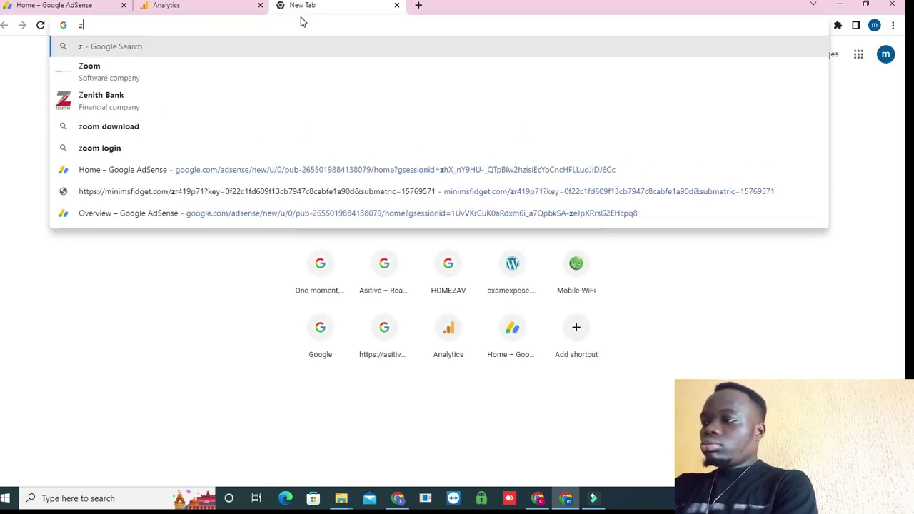
key("BackSpace")
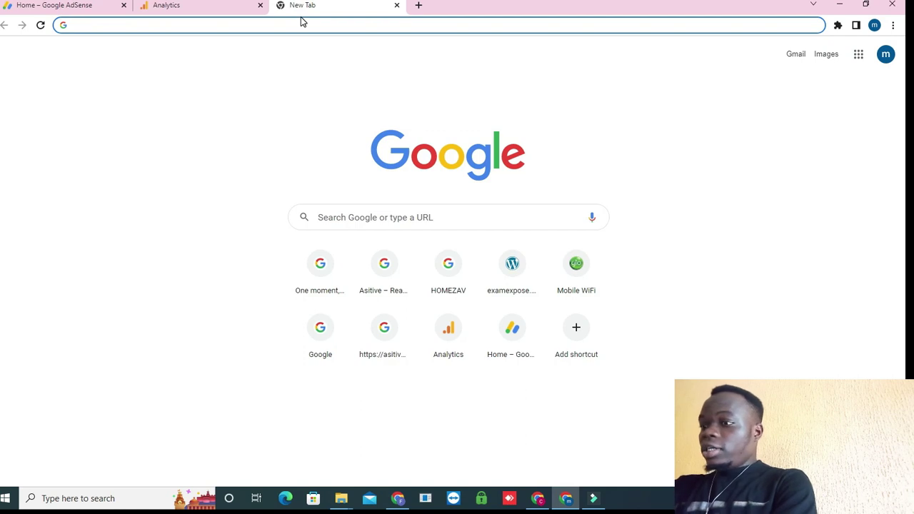
type("examexpose.xyz")
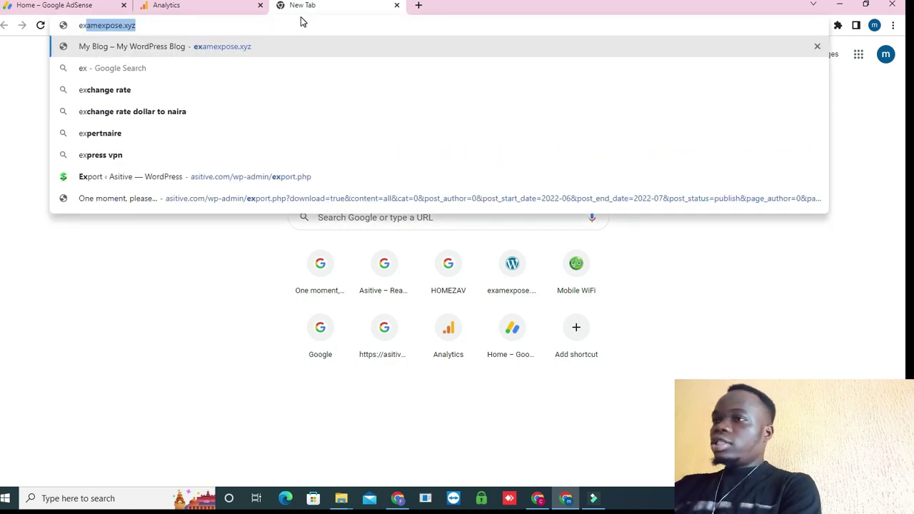
key("Return")
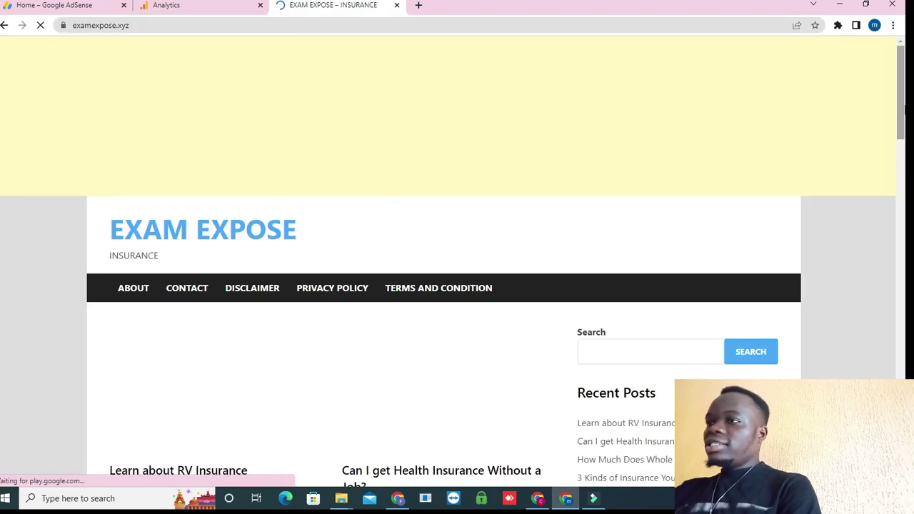
Step: Look through the insurance posts on the Exam Expose homepage, briefly comparing with the AdSense overview
left_click_drag(904, 108, 901, 366)
left_click_drag(901, 312, 904, 139)
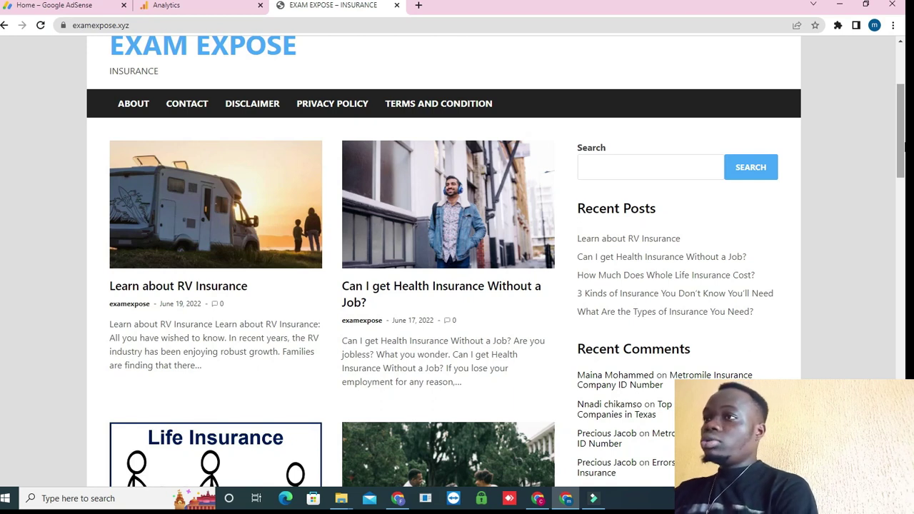
left_click(77, 5)
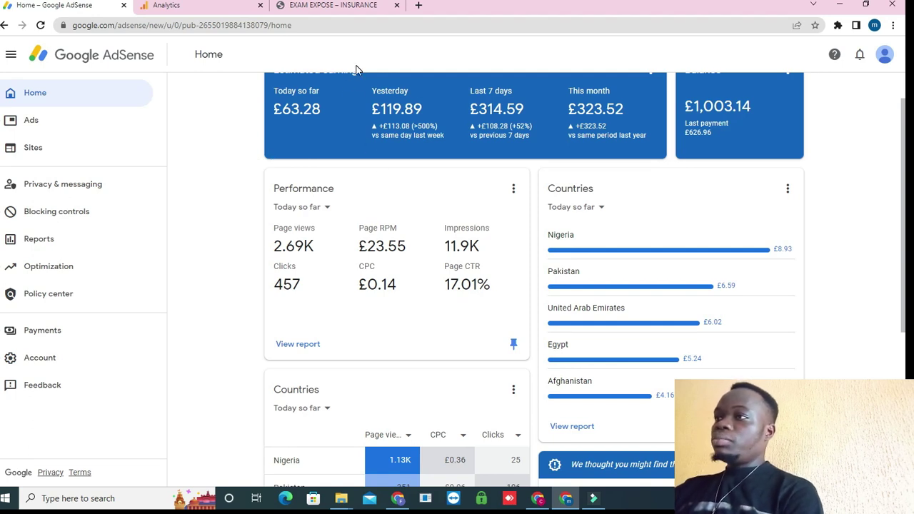
left_click(355, 3)
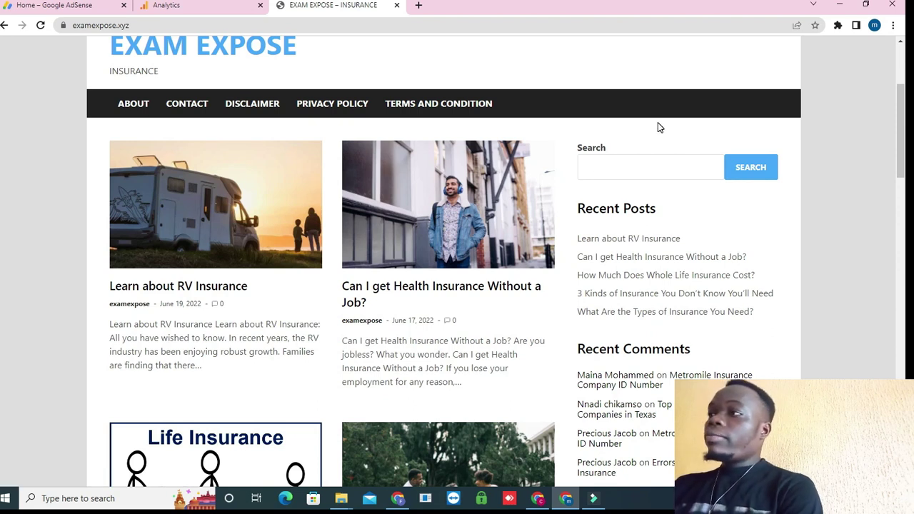
scroll(901, 136, "down", 1)
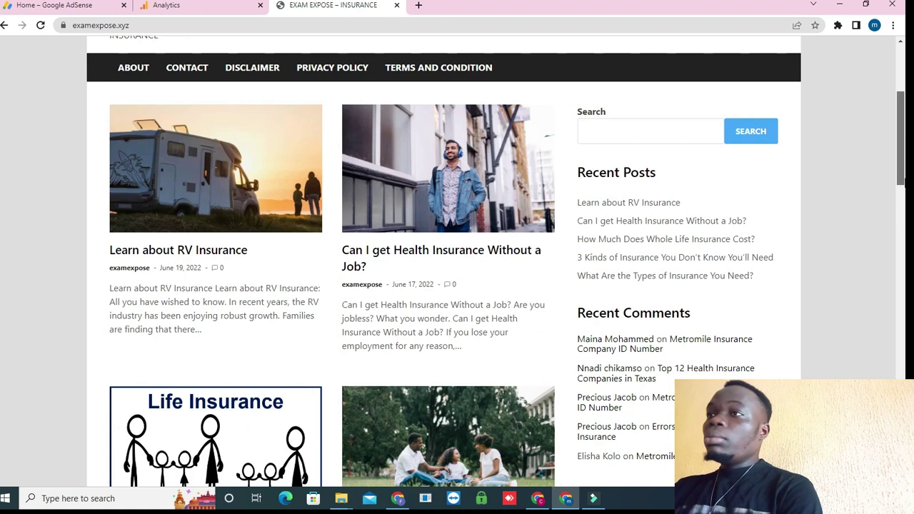
left_click_drag(901, 136, 903, 171)
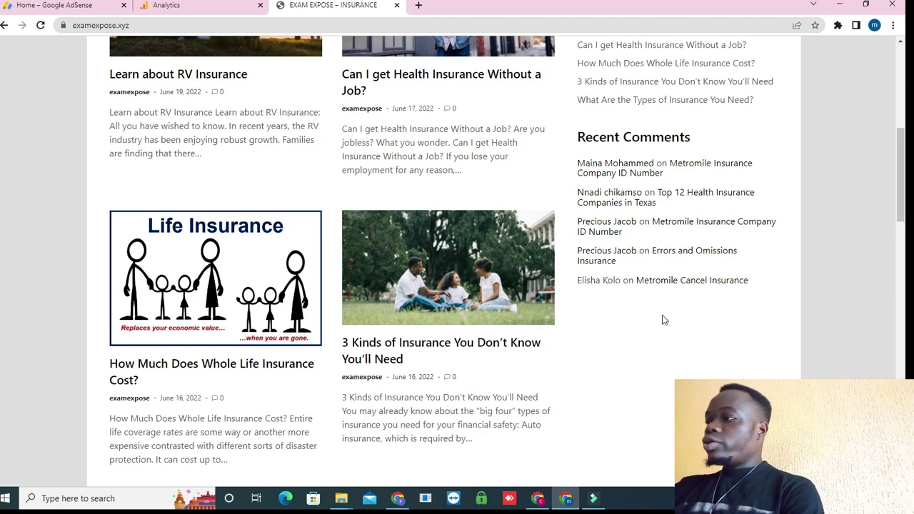
Step: Switch to the browser window with the Exam Expose WordPress admin and view the content choices on its Export page
key("alt+Tab")
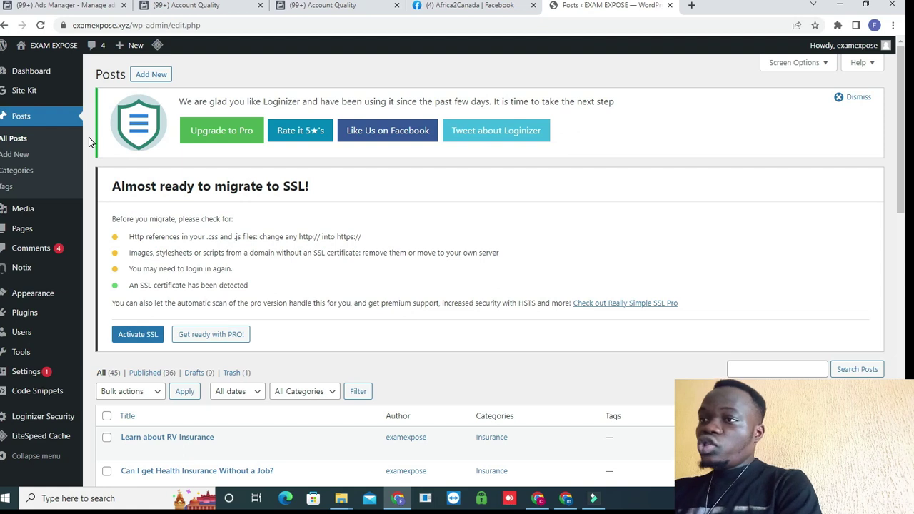
mouse_move(28, 360)
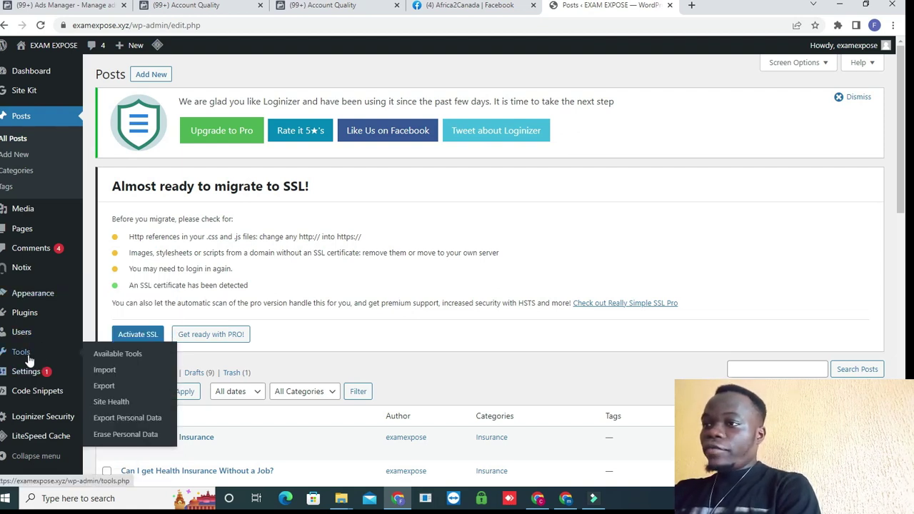
left_click(123, 386)
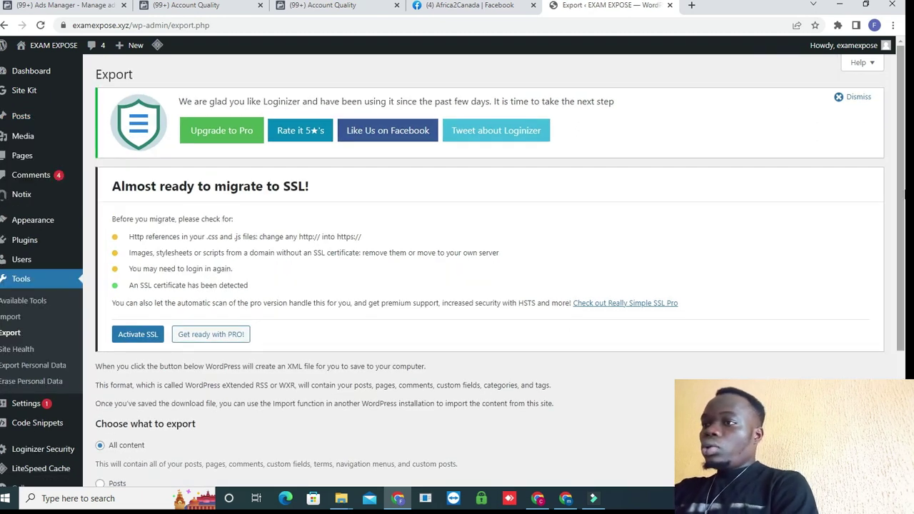
scroll(886, 314, "down", 5)
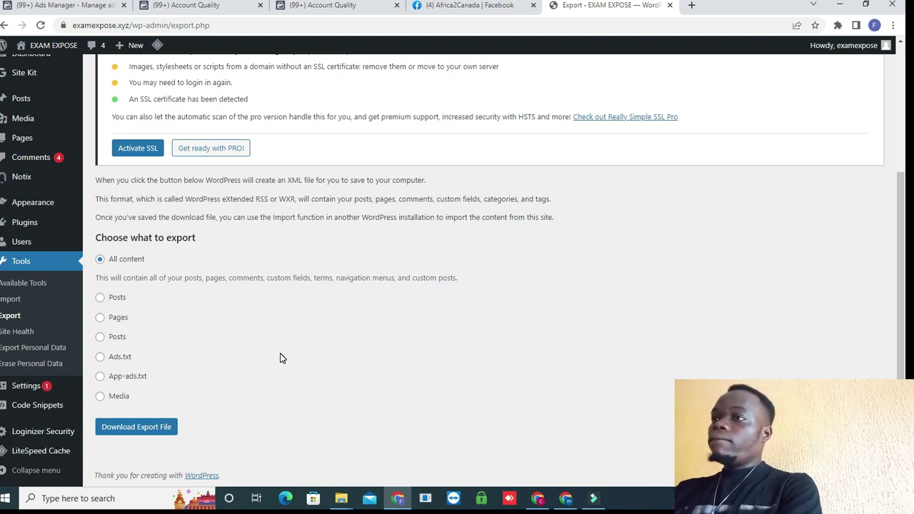
Step: Open the WordPress page for adding new plugins to the Exam Expose site
left_click(39, 226)
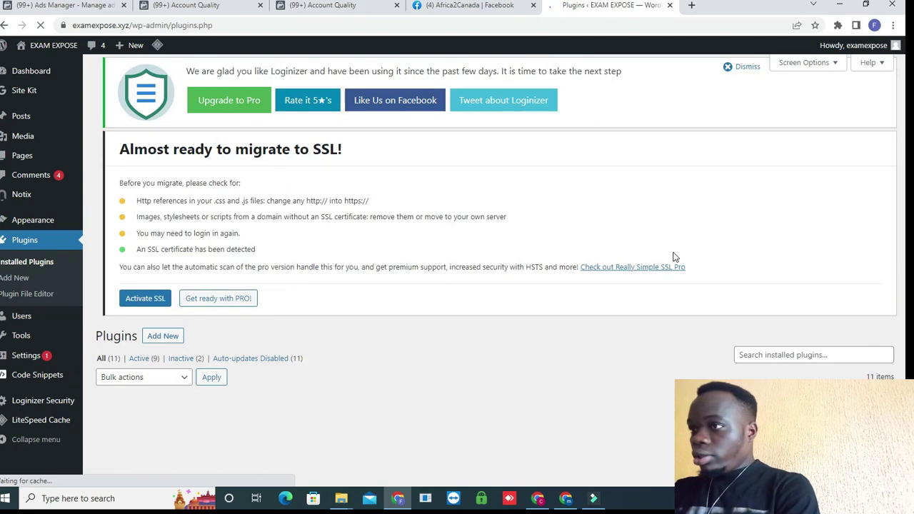
left_click(163, 76)
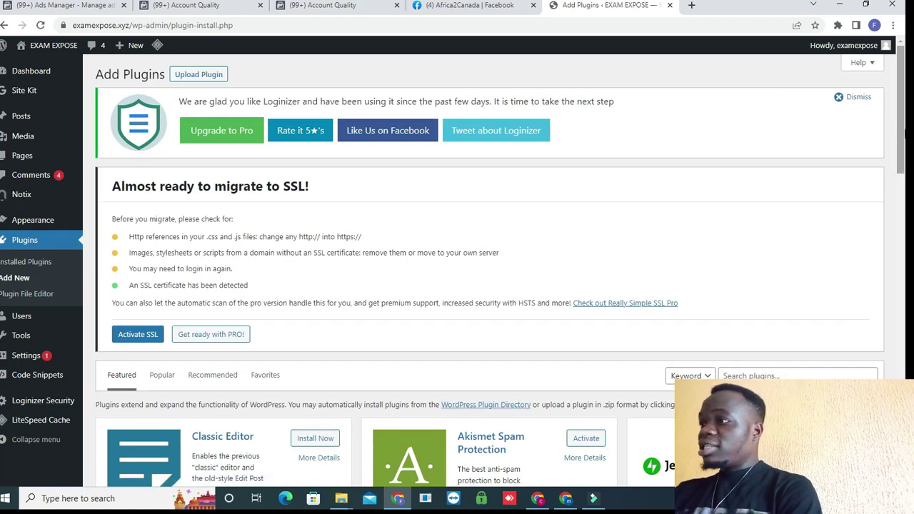
scroll(776, 150, "down", 4)
Step: Search the WordPress plugin directory for "export with selected media"
left_click(767, 91)
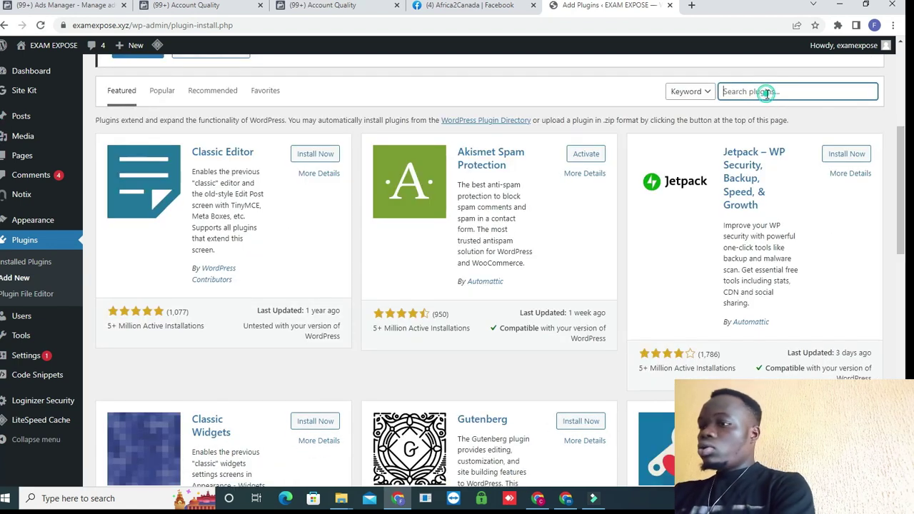
type("expoer")
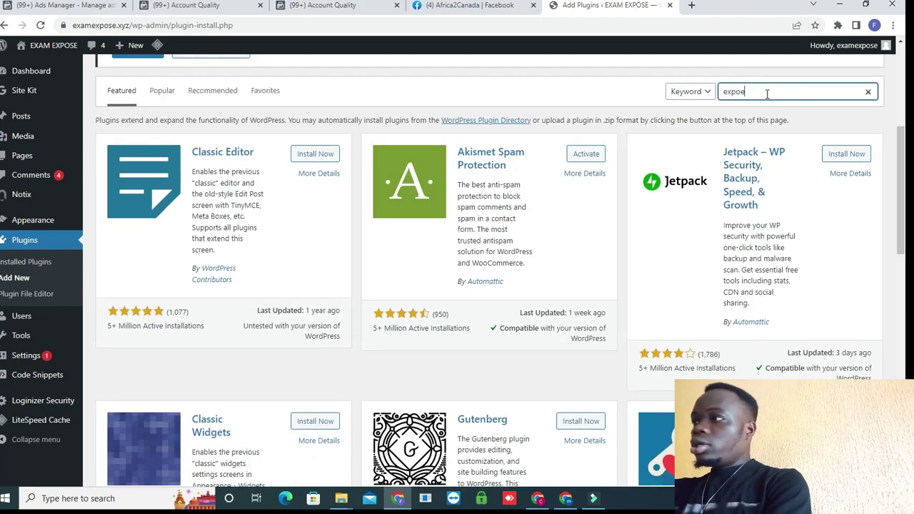
scroll(766, 93, "up", 4)
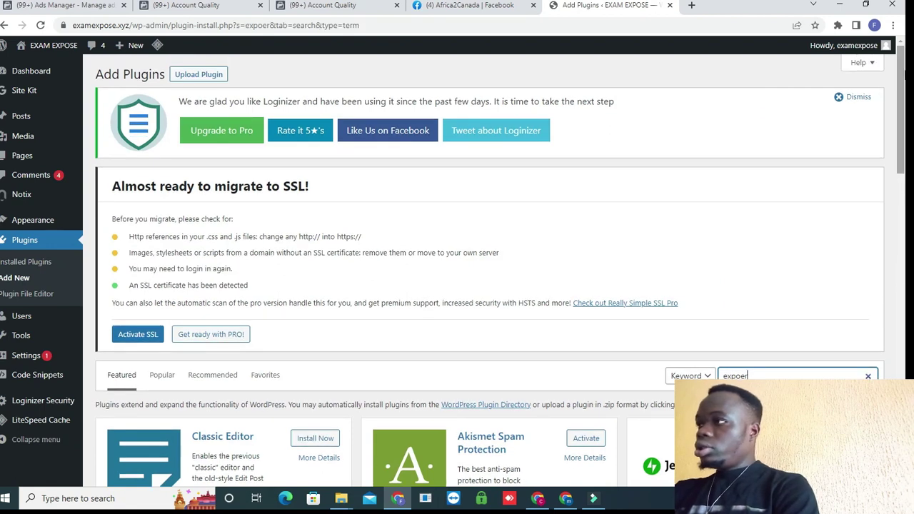
left_click_drag(891, 64, 896, 196)
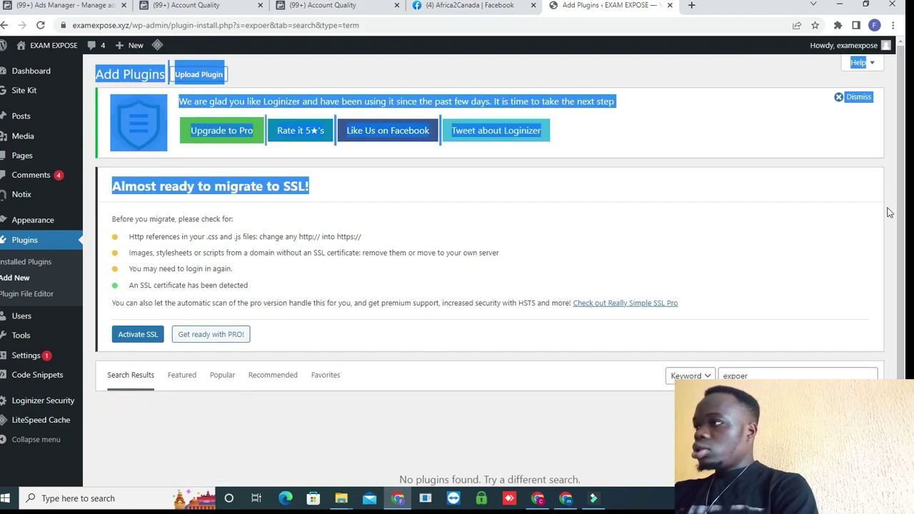
left_click(854, 244)
scroll(904, 284, "down", 1)
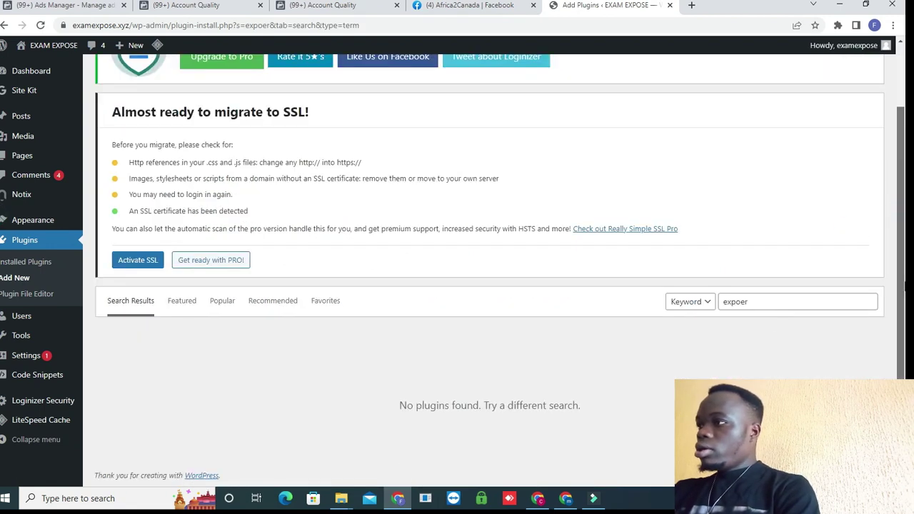
left_click(759, 300)
key("BackSpace")
key("BackSpace")
type("rt wit")
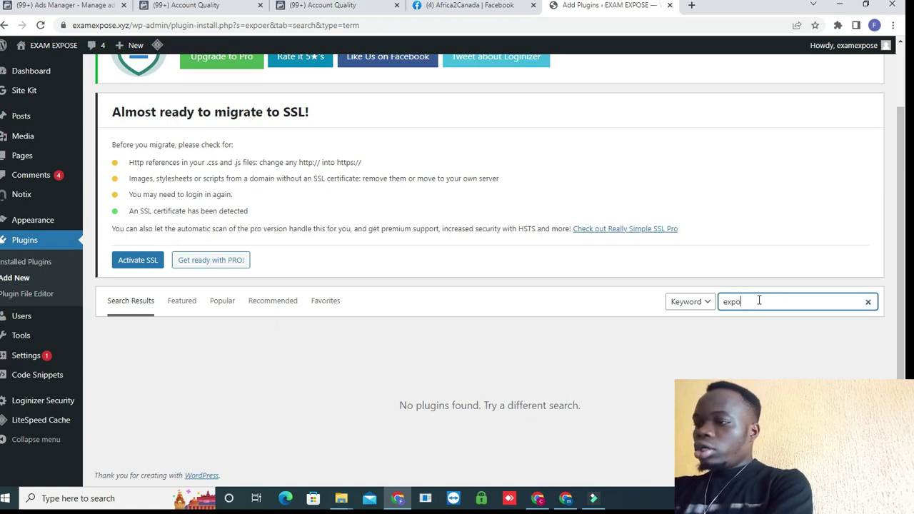
type("h sekls")
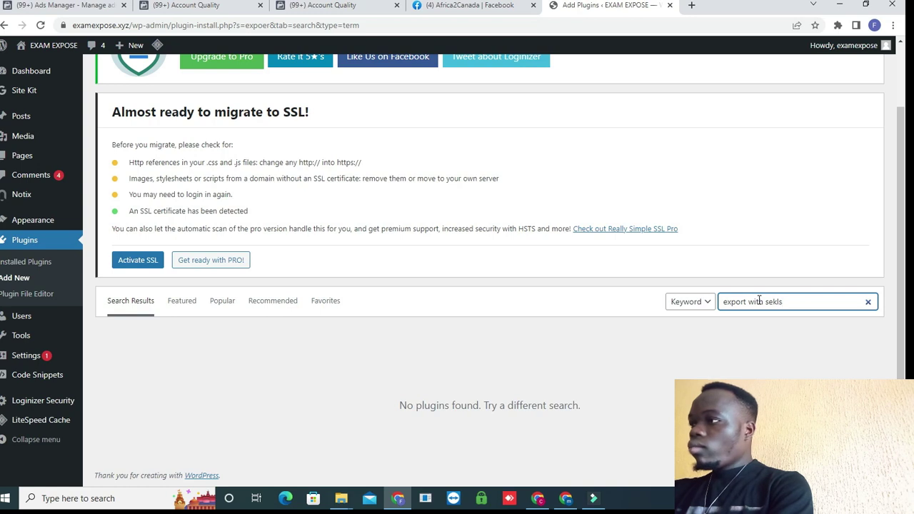
key("BackSpace")
key("BackSpace")
key("BackSpace")
type("lesc")
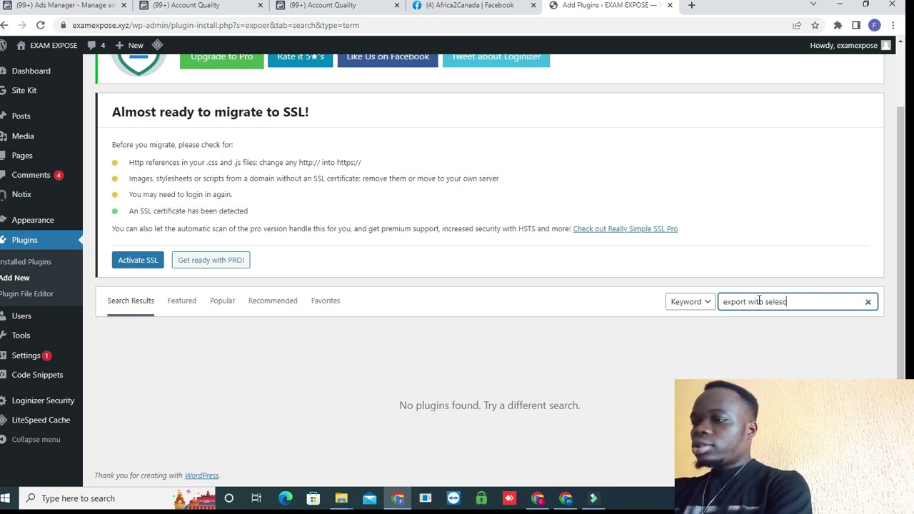
type("ted media")
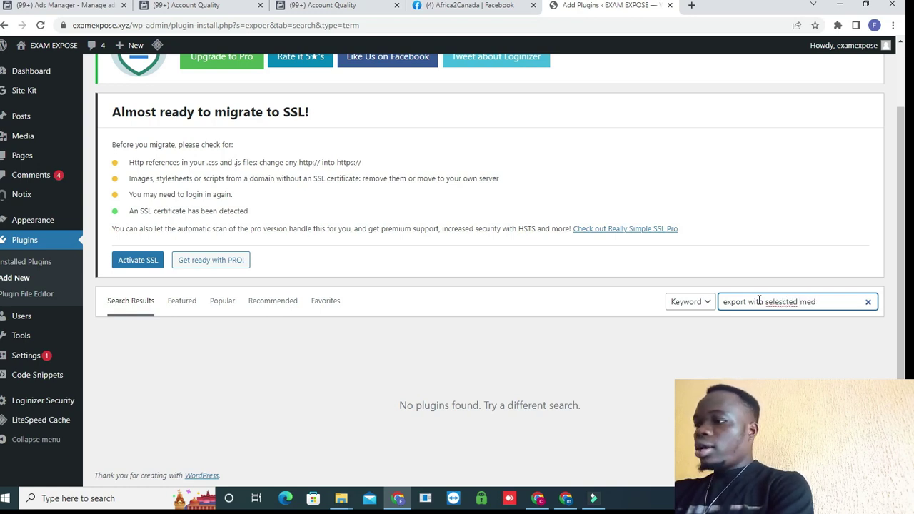
Step: Install the "Export media with selected content" plugin from the search results
scroll(758, 300, "down", 5)
scroll(896, 126, "down", 1)
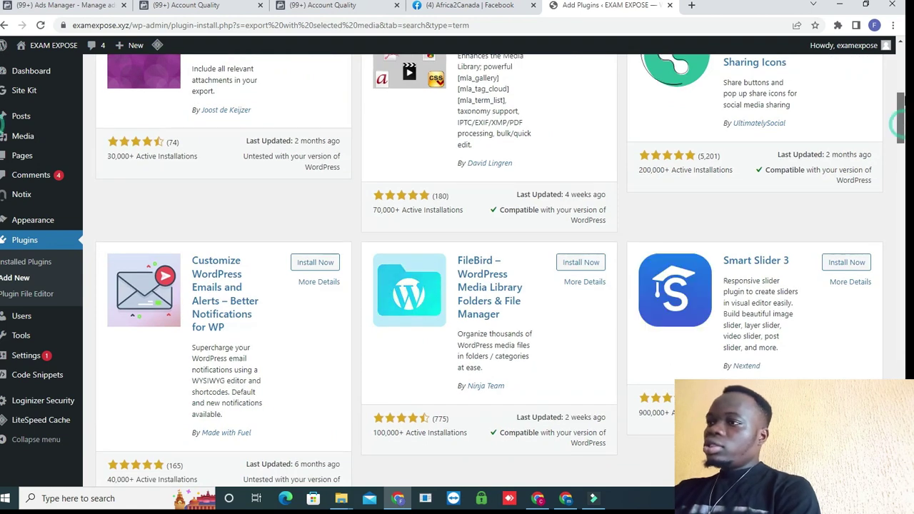
scroll(896, 126, "up", 4)
left_click(316, 324)
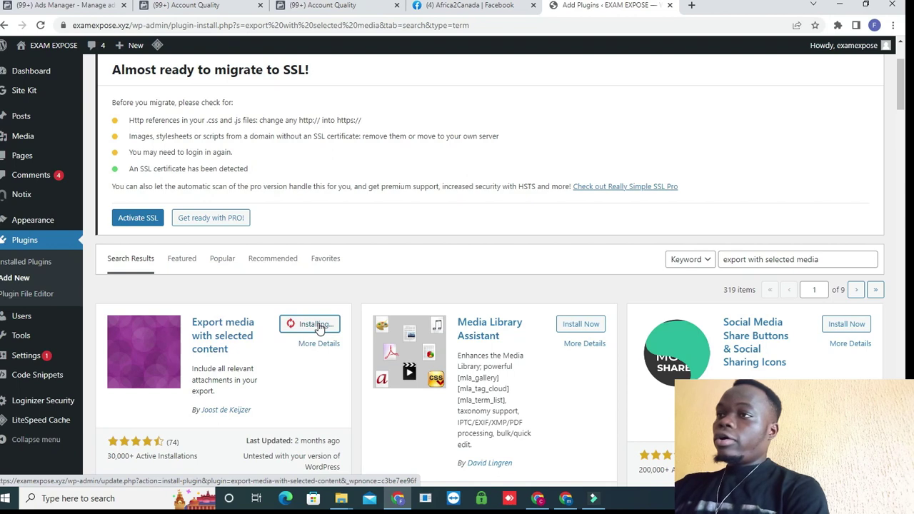
Step: Activate the "Export media with selected content" plugin and open the site's Export page
left_click(319, 325)
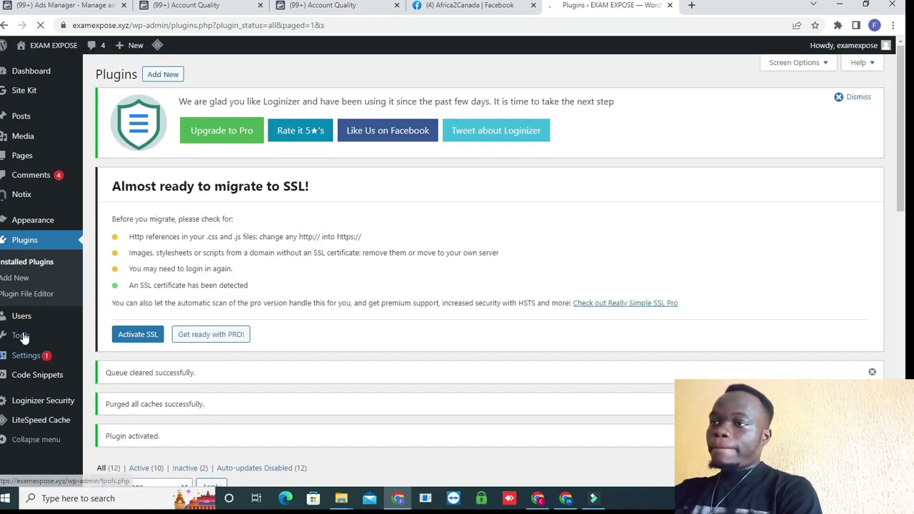
mouse_move(22, 336)
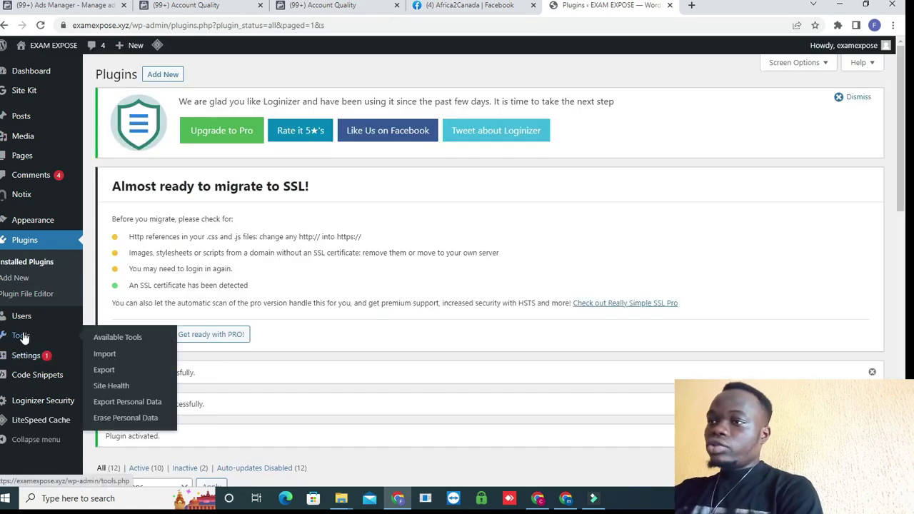
left_click(113, 372)
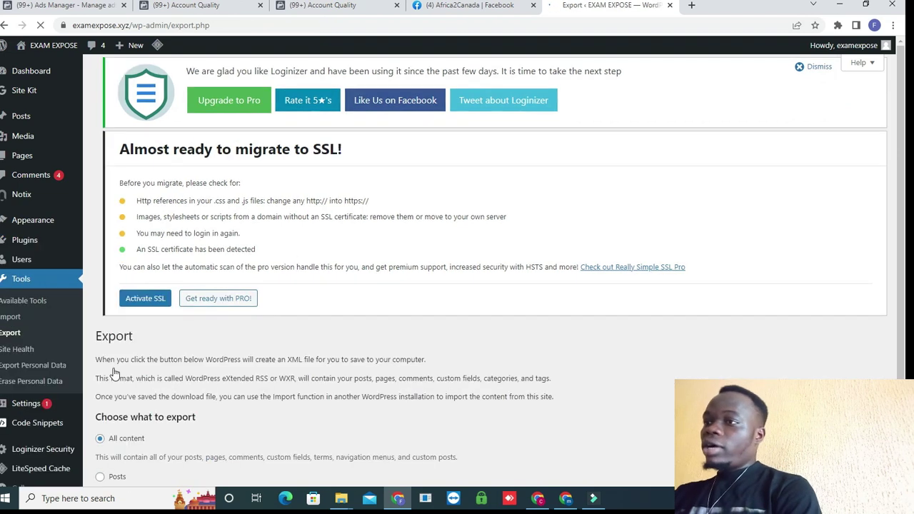
Step: Include media with the selected content in the all-content export and download the export file
scroll(453, 350, "down", 3)
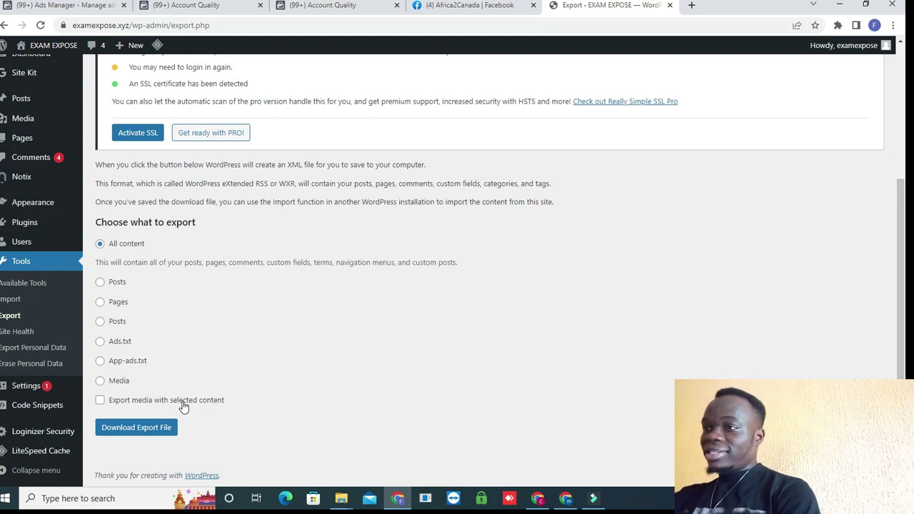
left_click(100, 401)
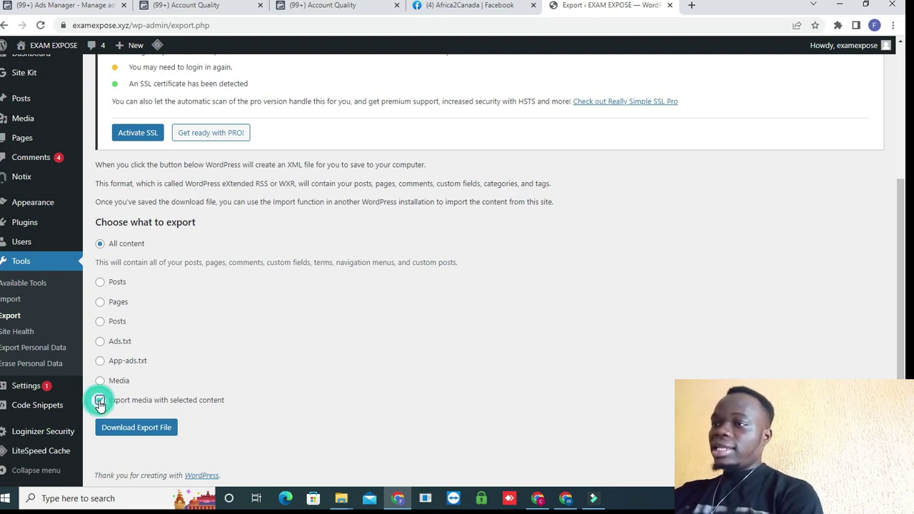
left_click(134, 431)
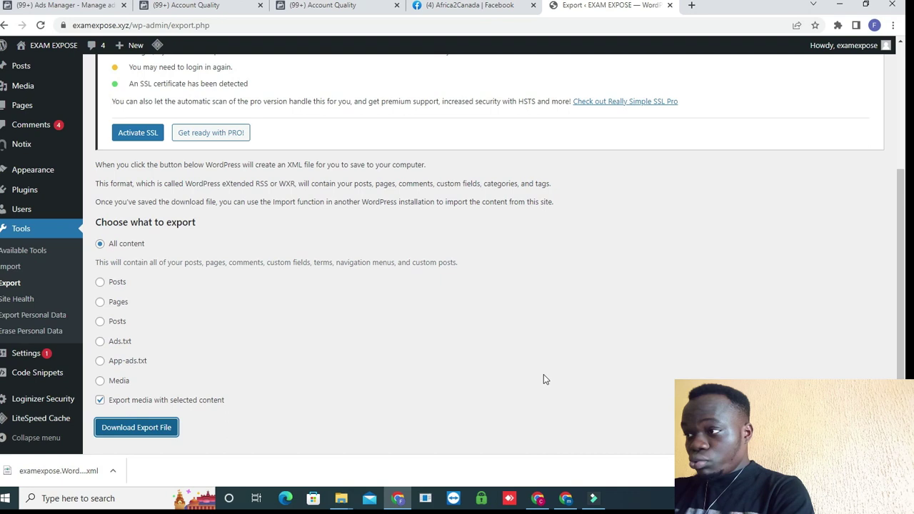
Step: Switch to the browser window with Google AdSense, reload its Home page and review the earnings and performance figures
left_click(566, 499)
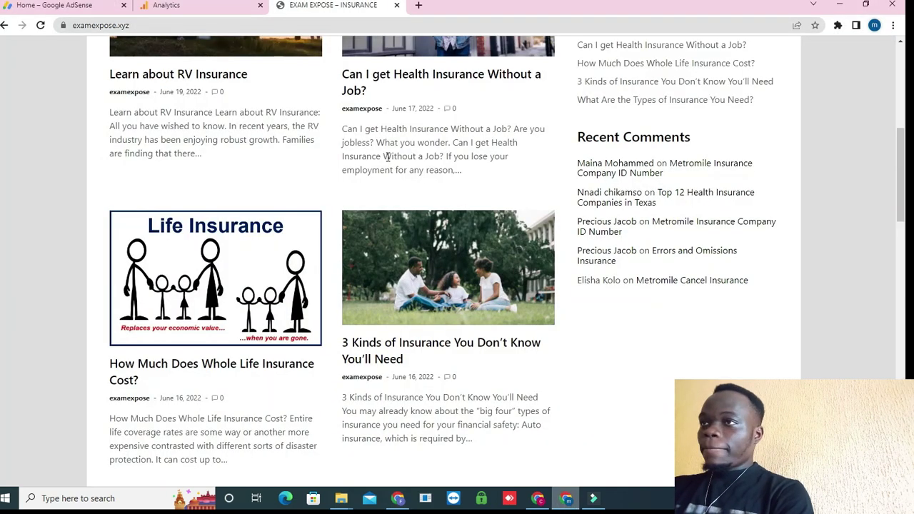
left_click(57, 5)
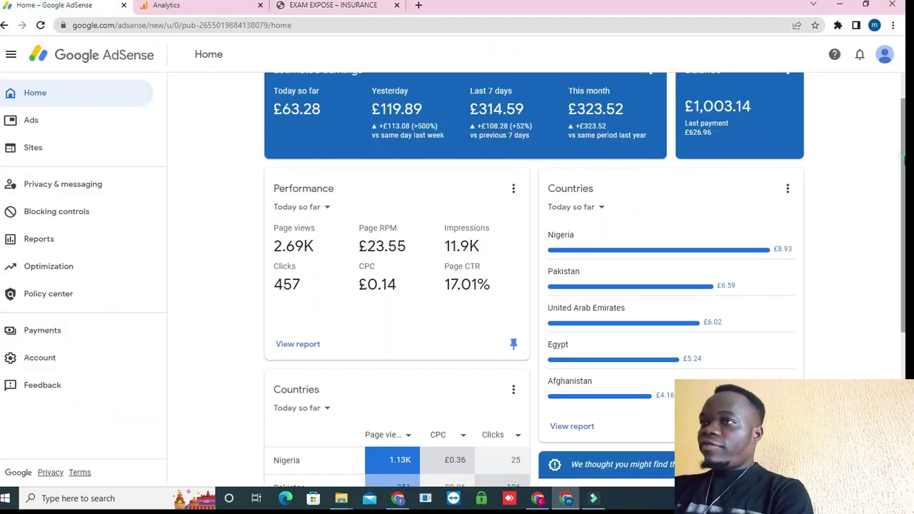
scroll(464, 214, "up", 1)
left_click(41, 24)
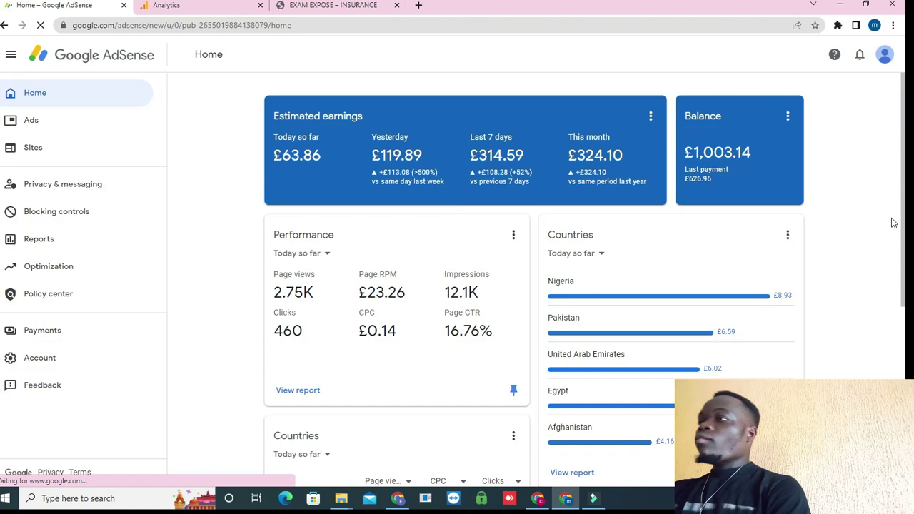
scroll(891, 222, "down", 1)
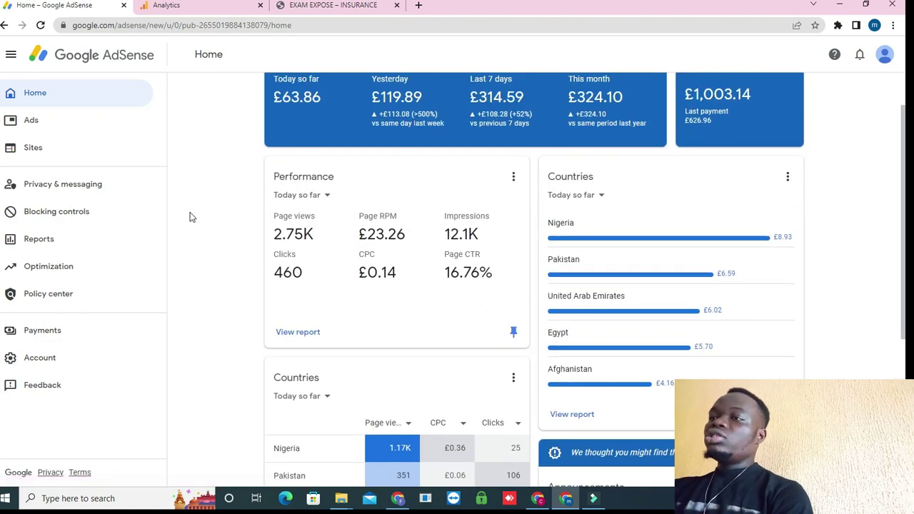
Step: View the AdSense payments information and review the detailed transactions for the last 3 months
left_click(42, 331)
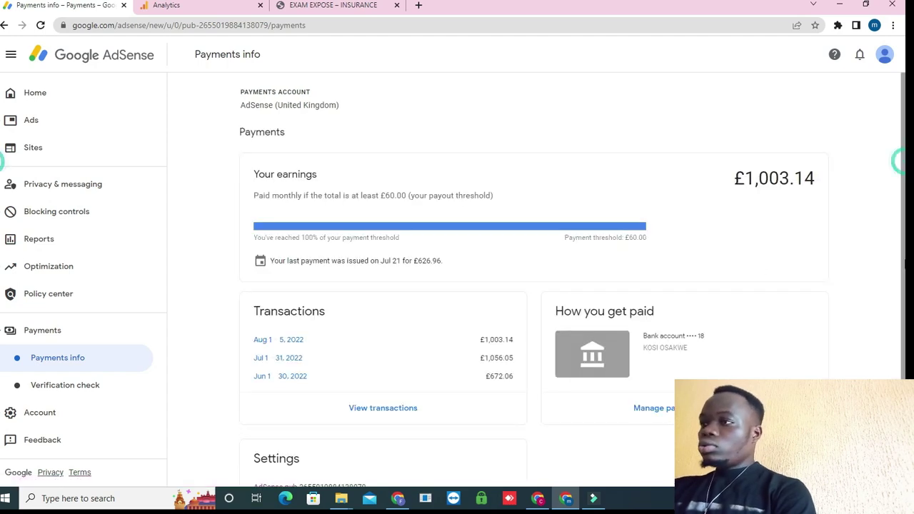
scroll(394, 395, "down", 2)
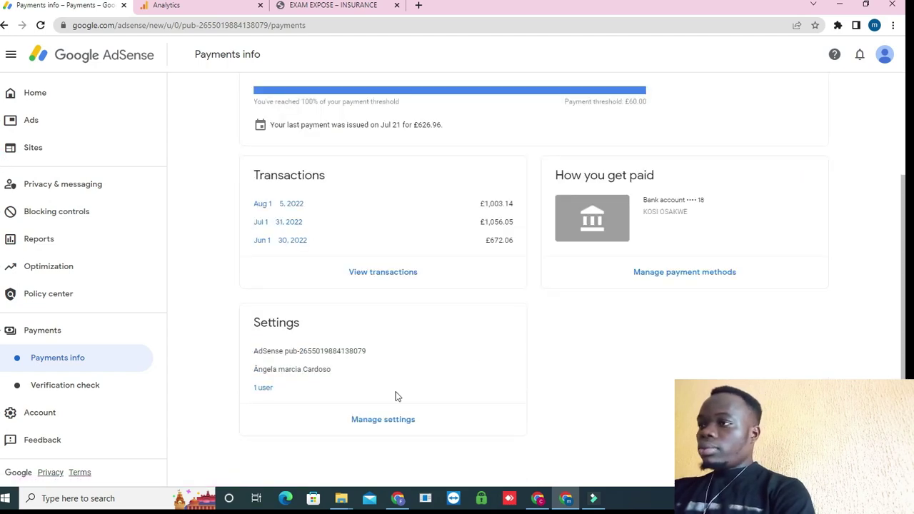
left_click(379, 290)
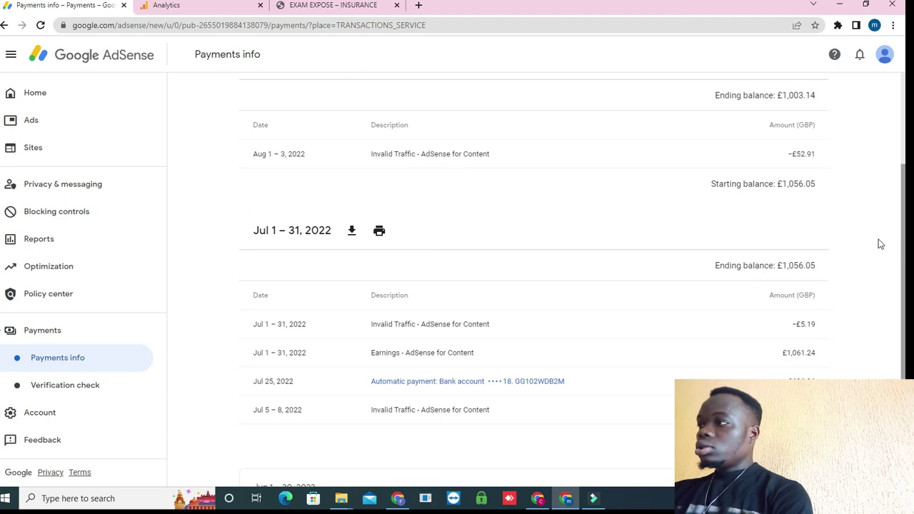
scroll(901, 249, "down", 1)
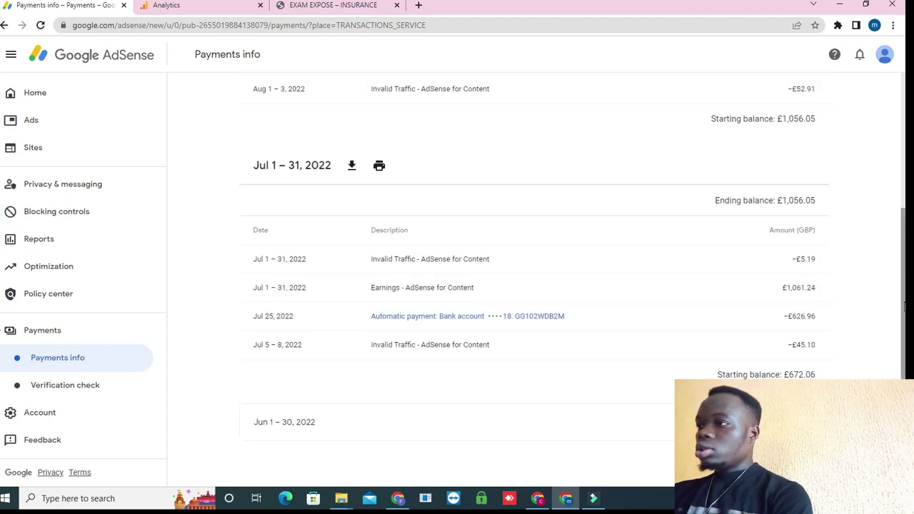
scroll(903, 304, "up", 3)
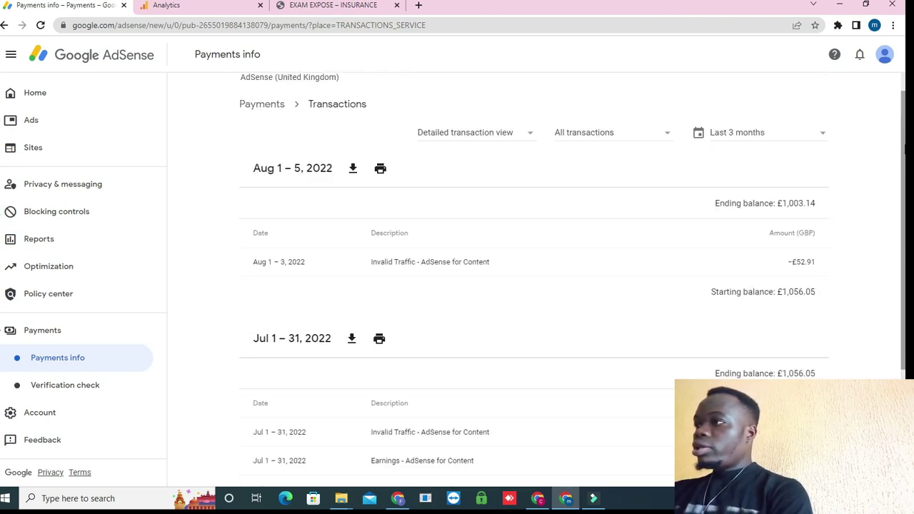
Step: Set the date range of the AdSense transactions to This year and view the list down to January
left_click(803, 133)
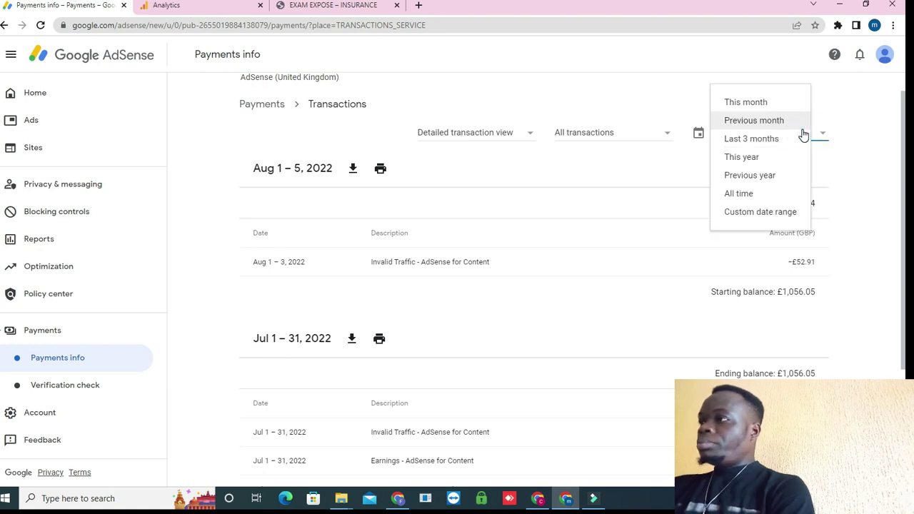
left_click(769, 158)
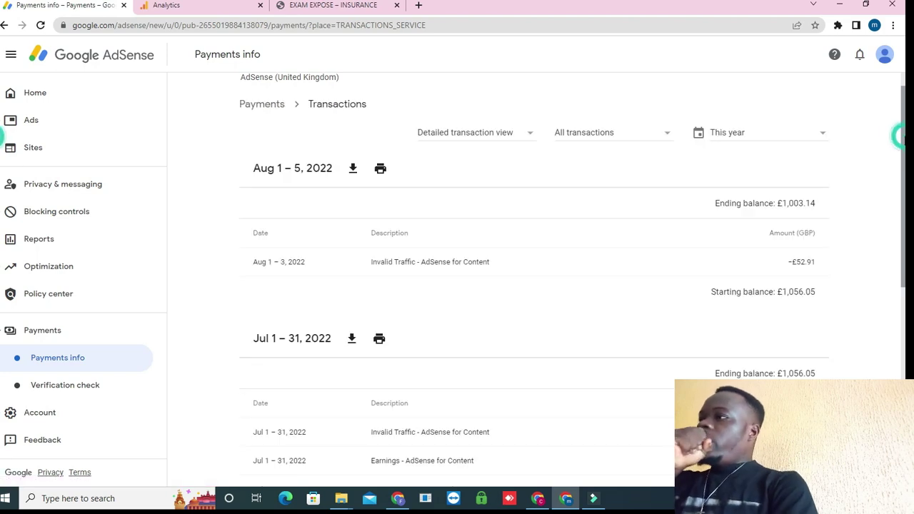
left_click_drag(904, 141, 905, 369)
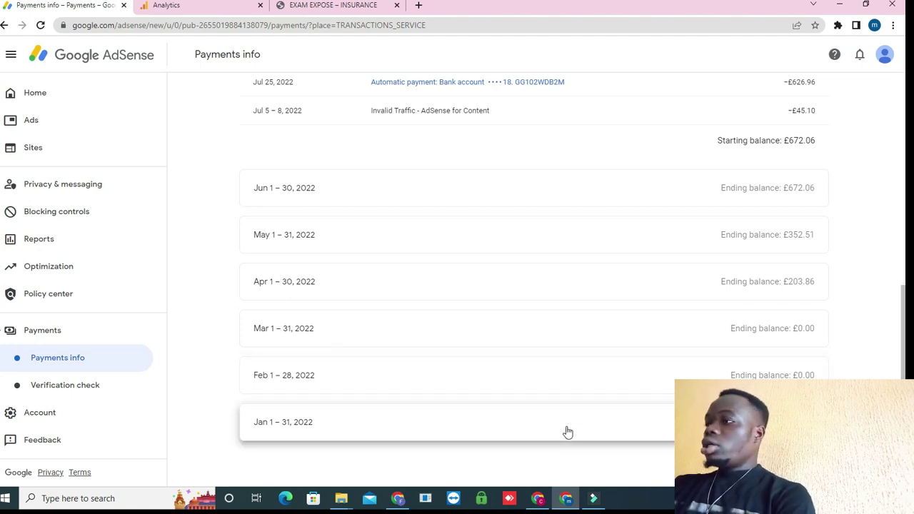
Step: Examine the monthly balances, earnings and invalid-traffic deductions in the transaction list, and return to the AdSense Home page
left_click(637, 286)
left_click(631, 285)
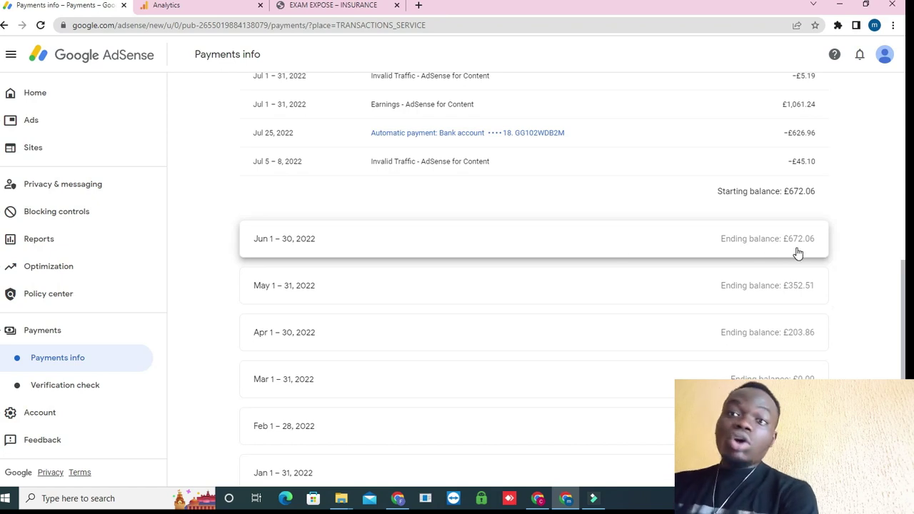
left_click(898, 308)
left_click_drag(898, 309, 905, 289)
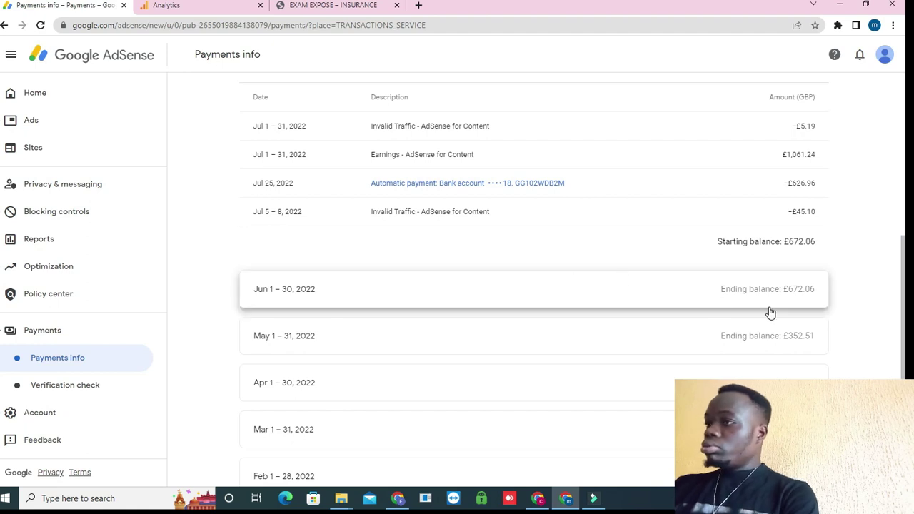
left_click_drag(903, 306, 904, 263)
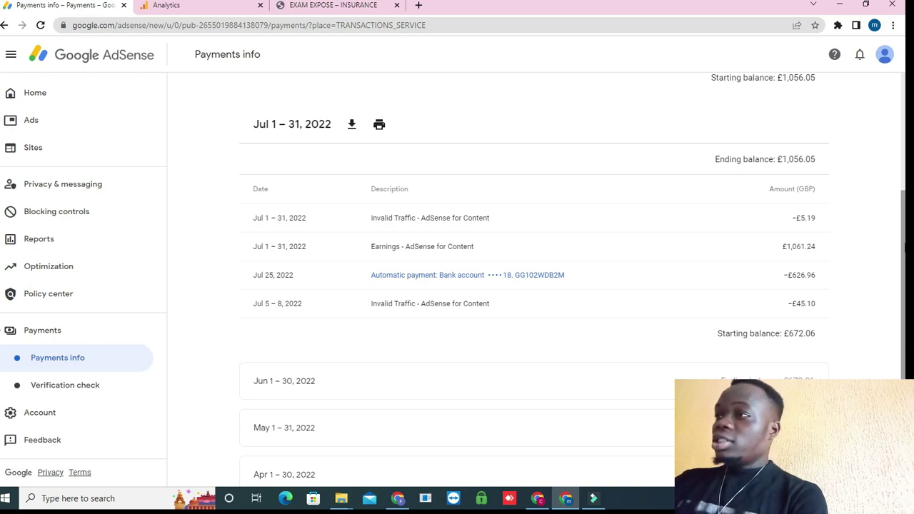
scroll(885, 228, "up", 2)
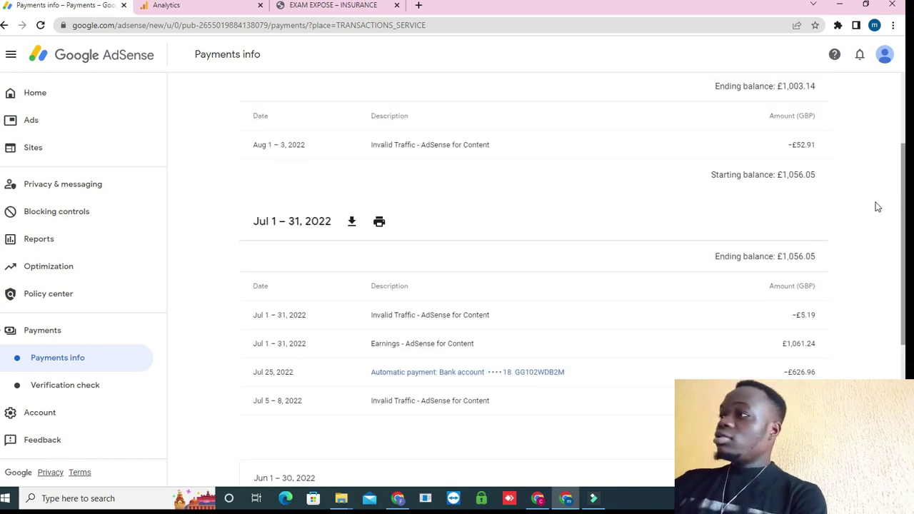
scroll(877, 207, "up", 3)
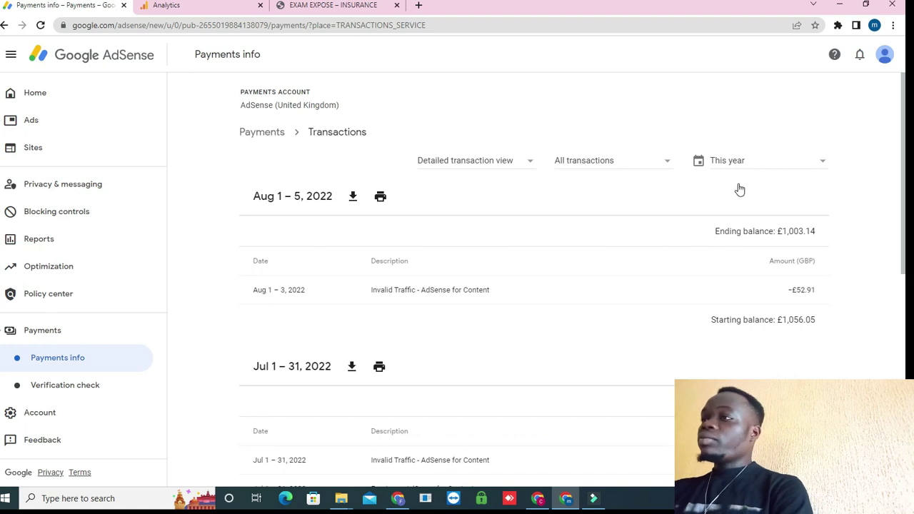
left_click(61, 103)
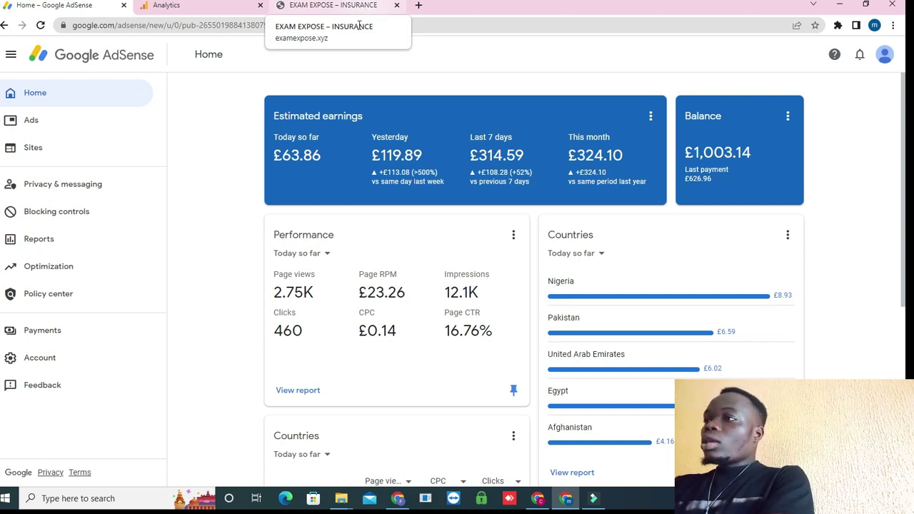
Step: Find Firefox with the Windows search and launch it
left_click(114, 500)
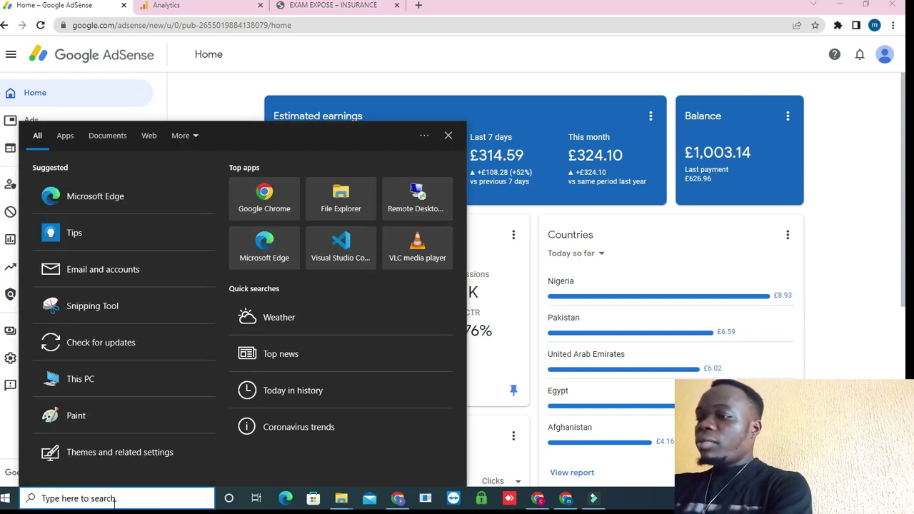
type("fire")
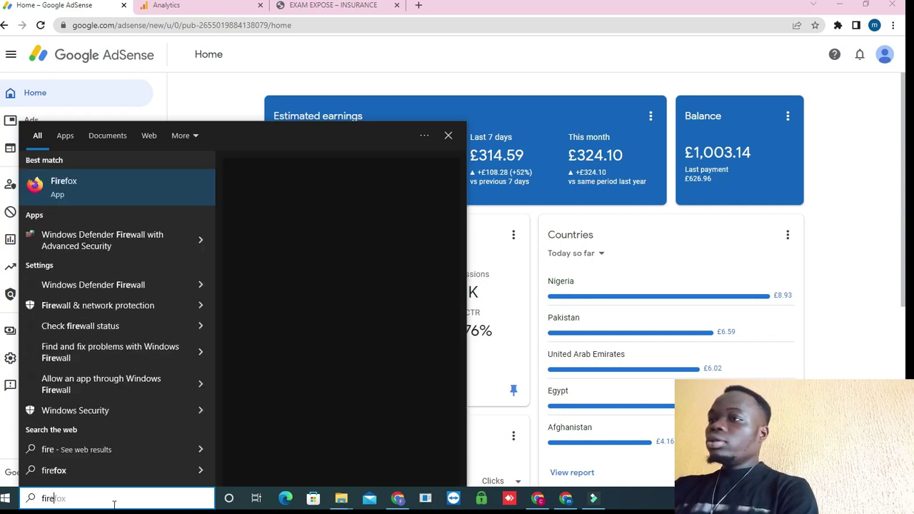
key("Return")
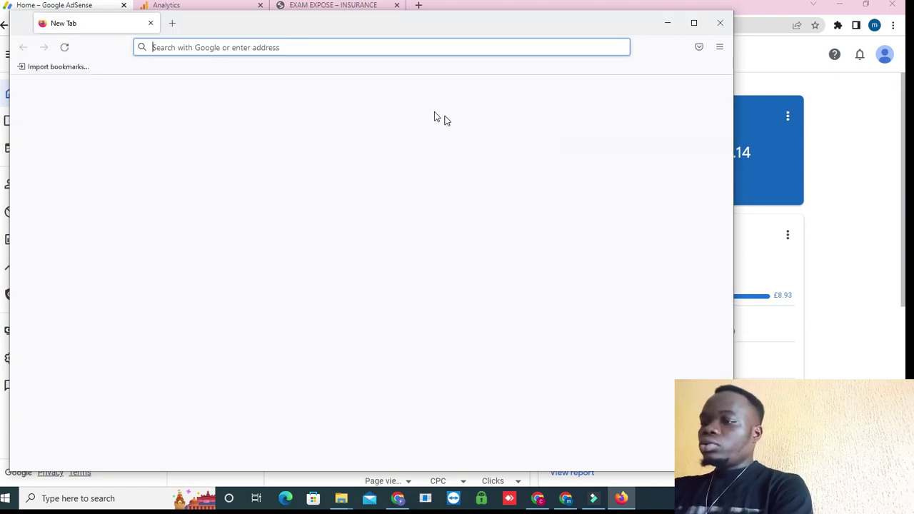
Step: Decline making Firefox the primary browser, enter examexpose.xyz as the address and copy that text
type("exame")
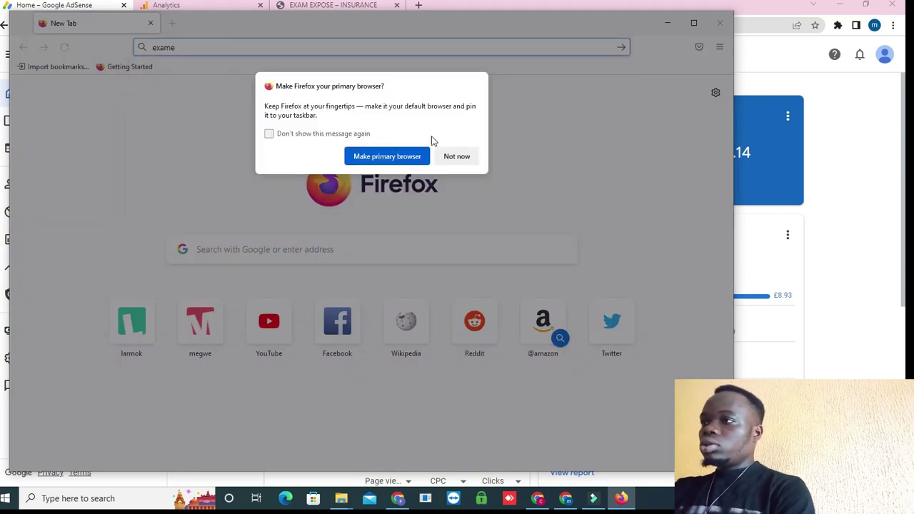
left_click(464, 156)
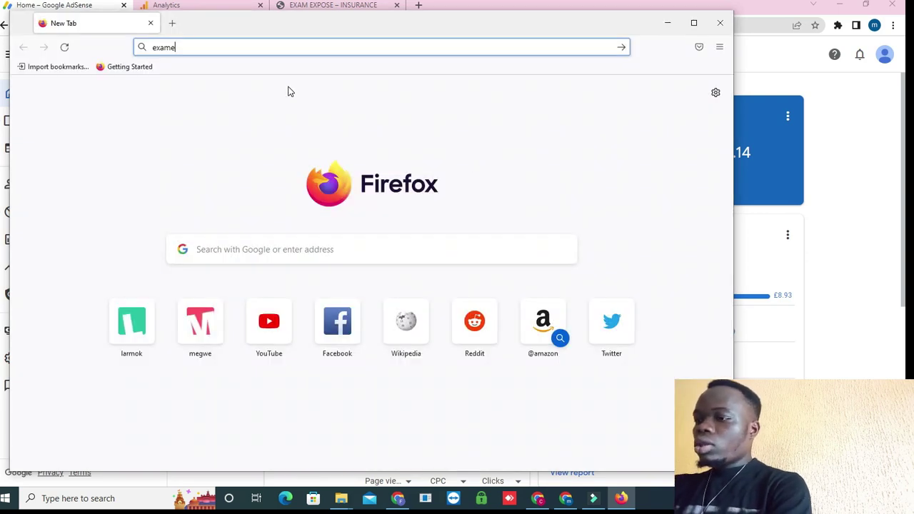
type("xpose.xy")
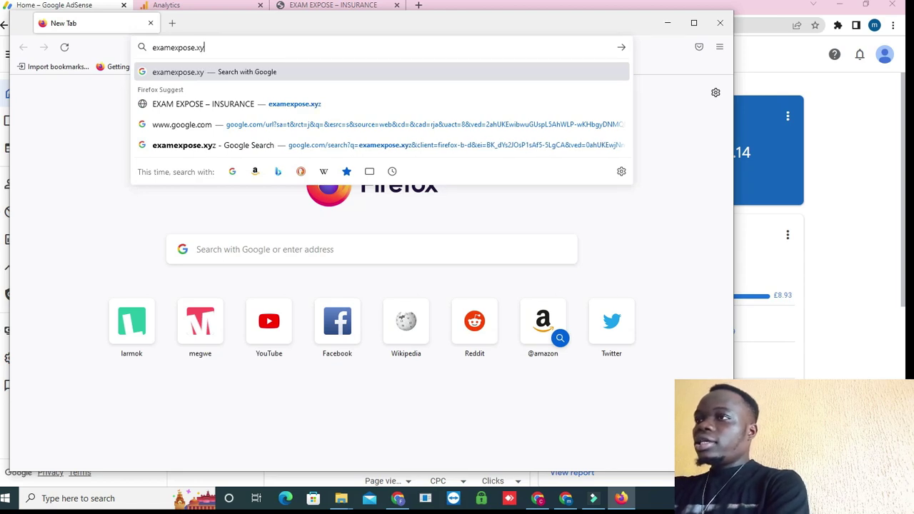
type("x")
type("zx")
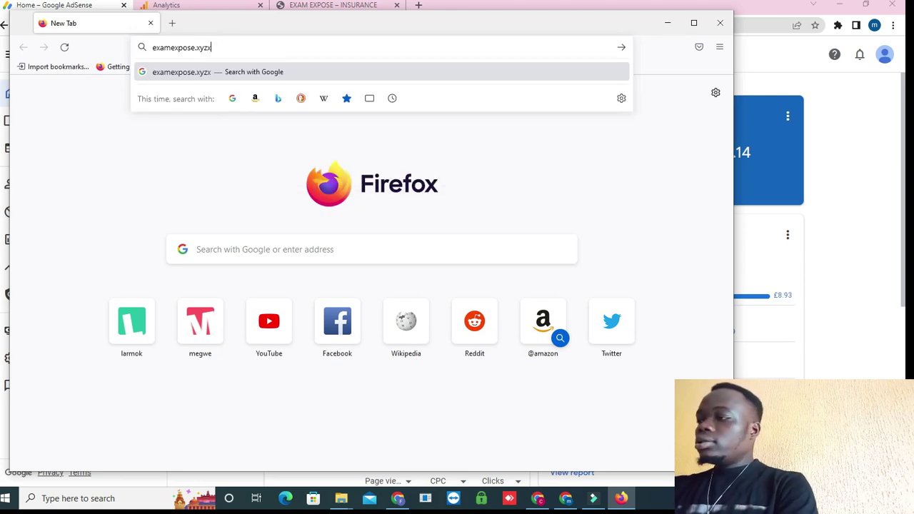
key("BackSpace")
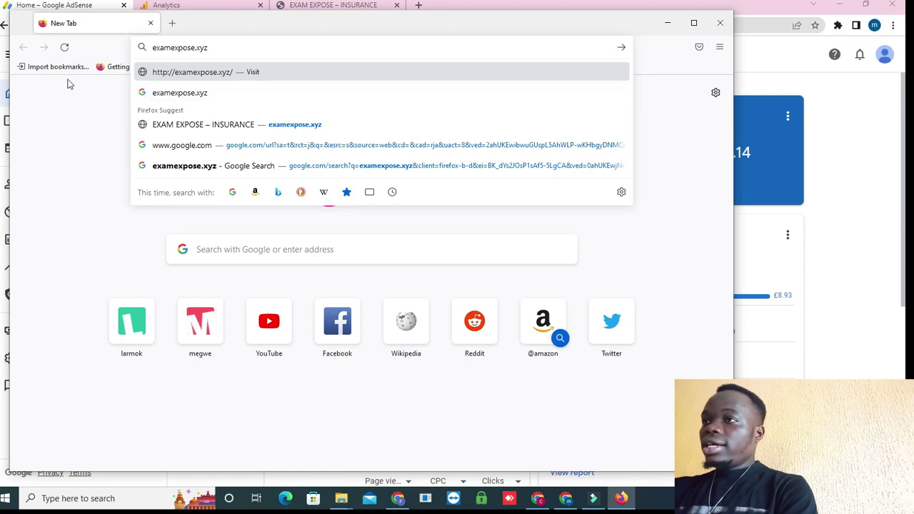
triple_click(230, 49)
key("ctrl+c")
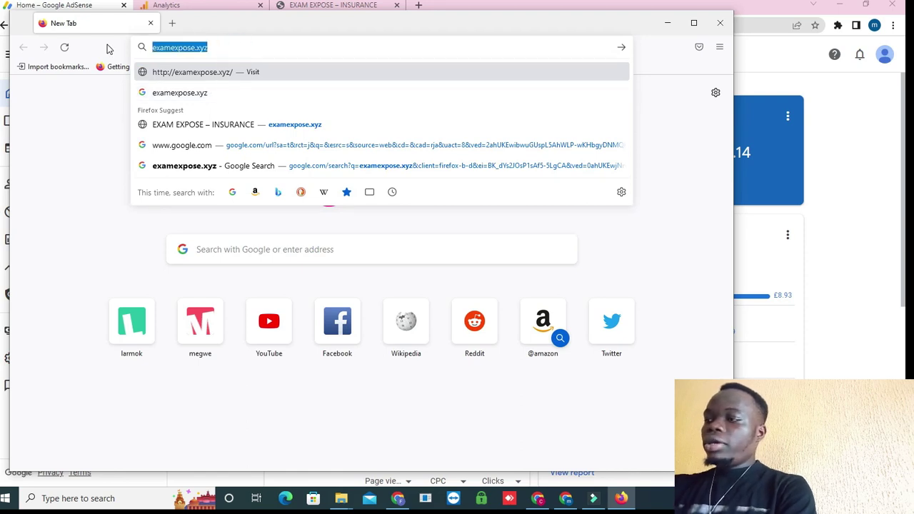
Step: Open google.com in place of the entered address and search Google for the copied text examexpose.xyz
key("BackSpace")
type("googg")
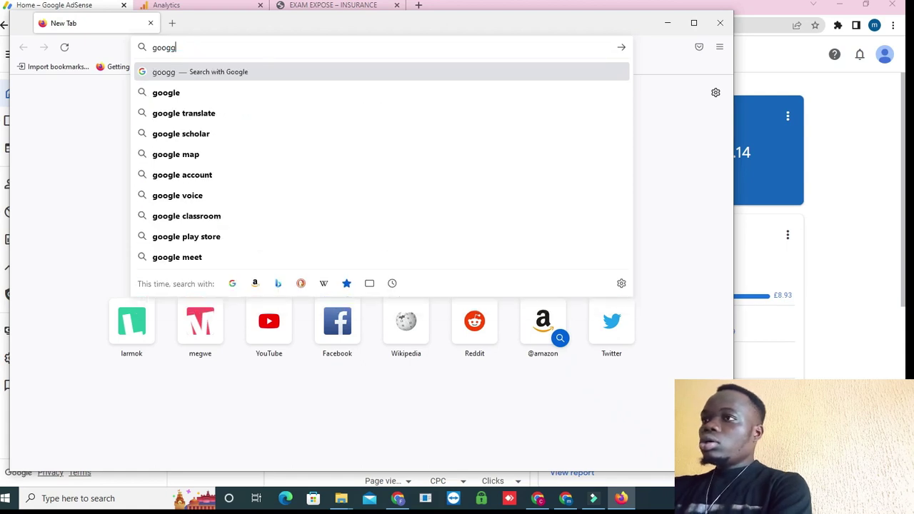
key("BackSpace")
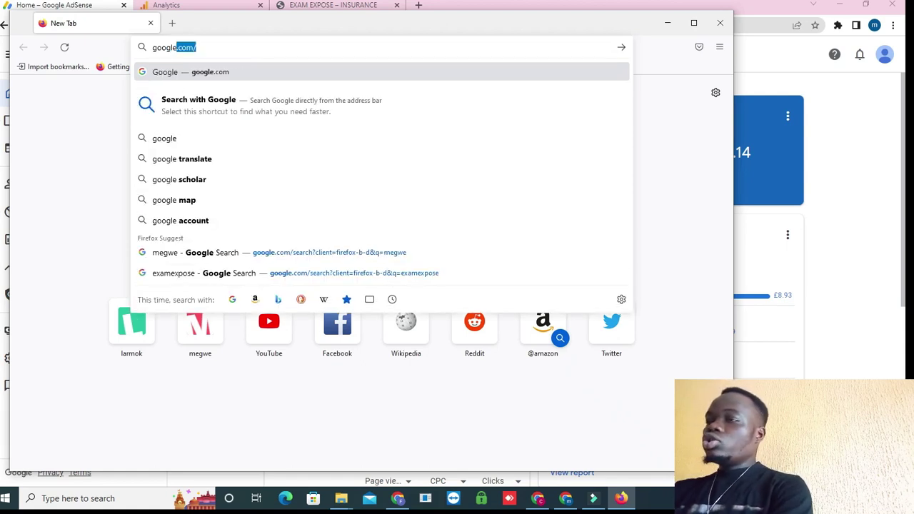
key("Return")
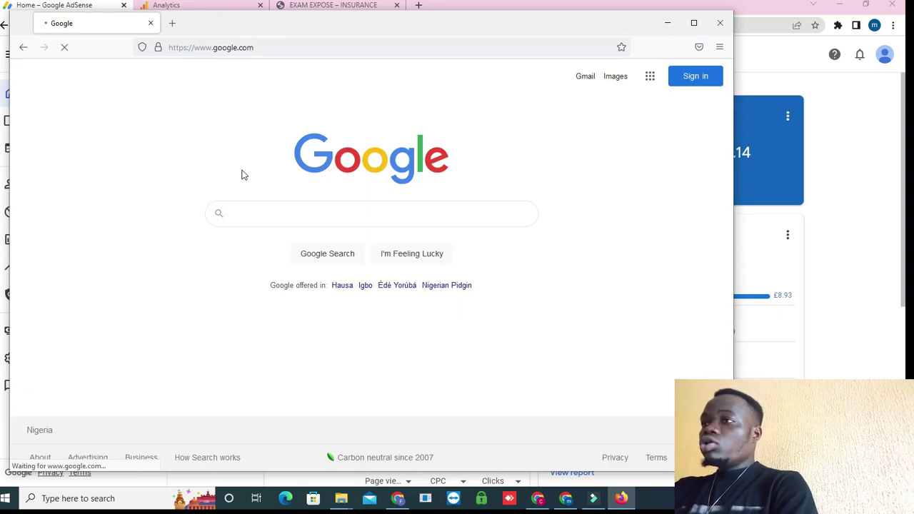
left_click(253, 211)
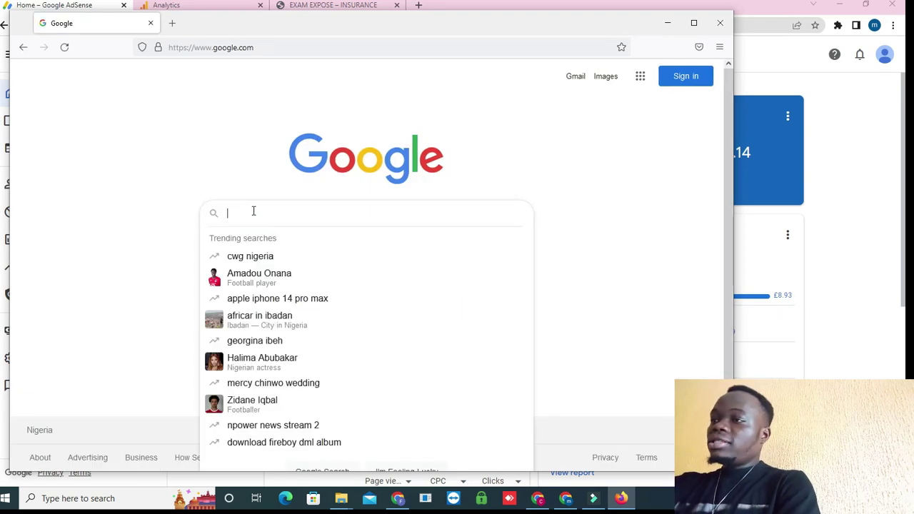
key("ctrl+v")
key("Return")
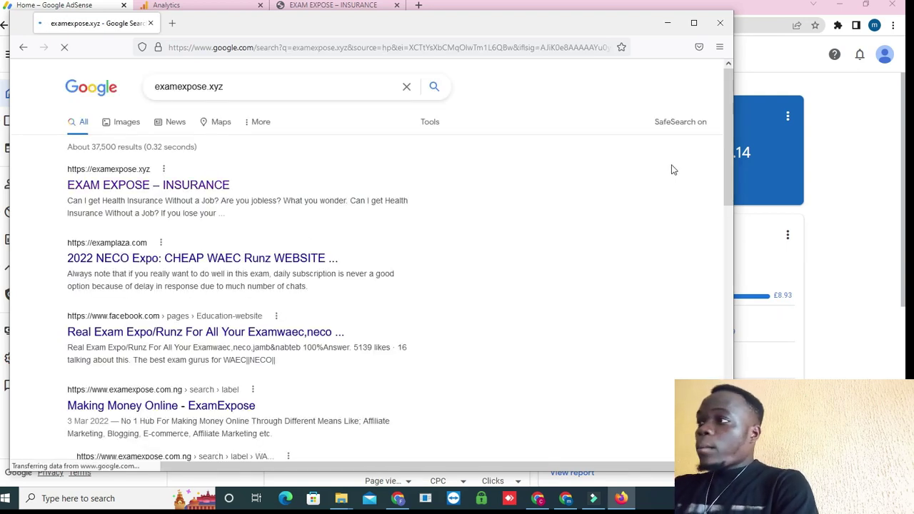
Step: Look through the search results, then open the EXAM EXPOSE – INSURANCE result in a new tab and switch to it
left_click_drag(730, 168, 726, 191)
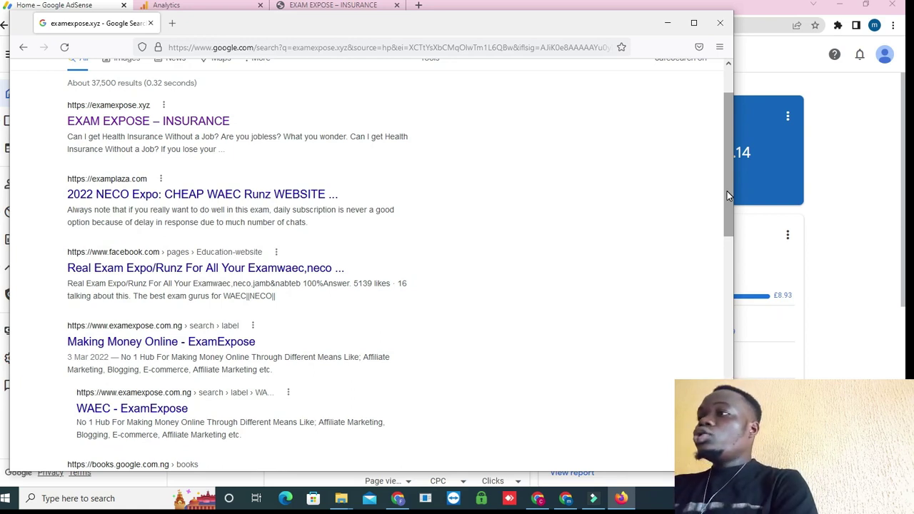
left_click_drag(727, 190, 724, 150)
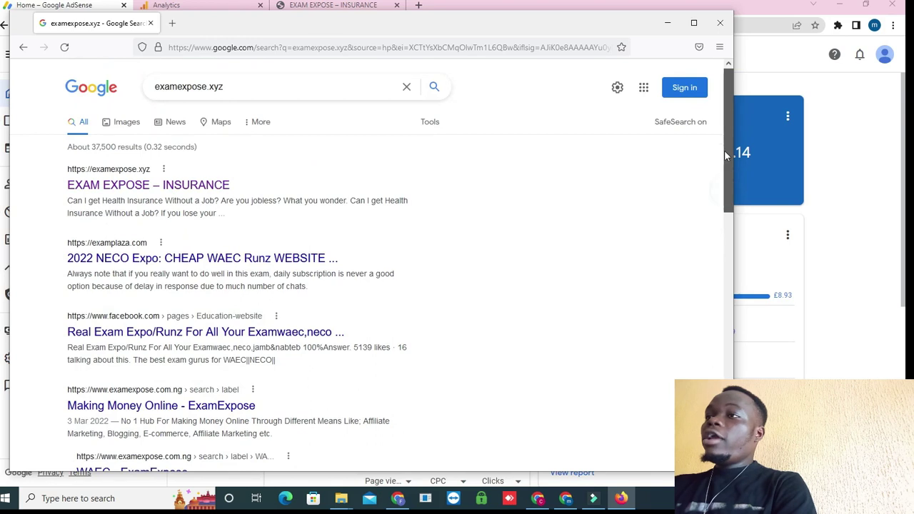
right_click(169, 187)
left_click(200, 199)
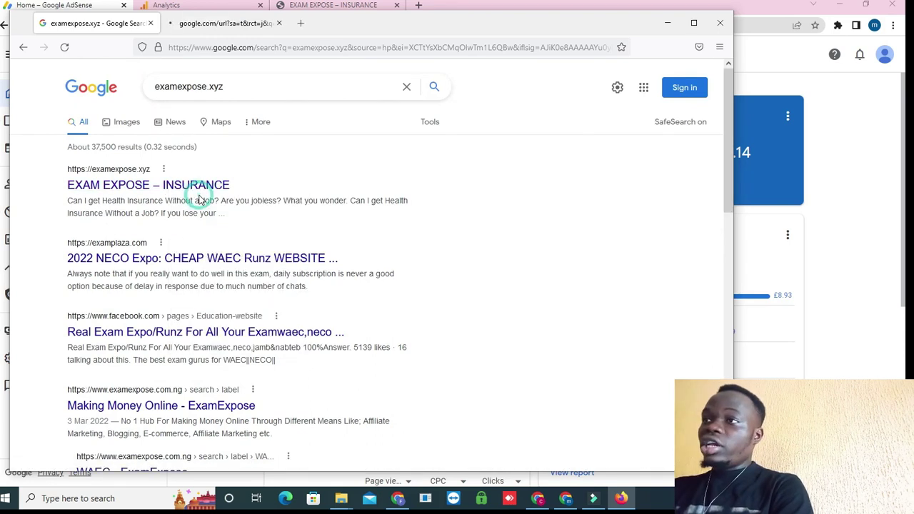
left_click(218, 23)
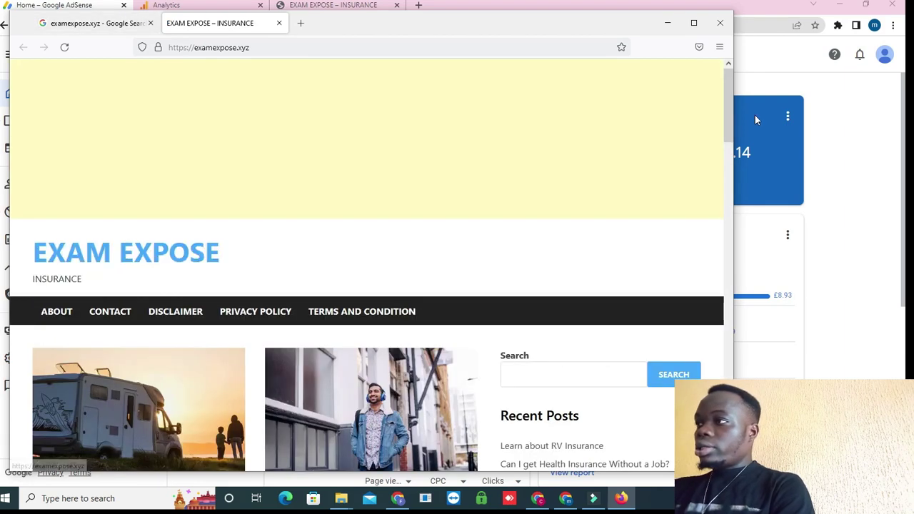
Step: Copy the link of the post What Are the Types of Insurance You Need? and search Google for it
left_click_drag(728, 188, 724, 249)
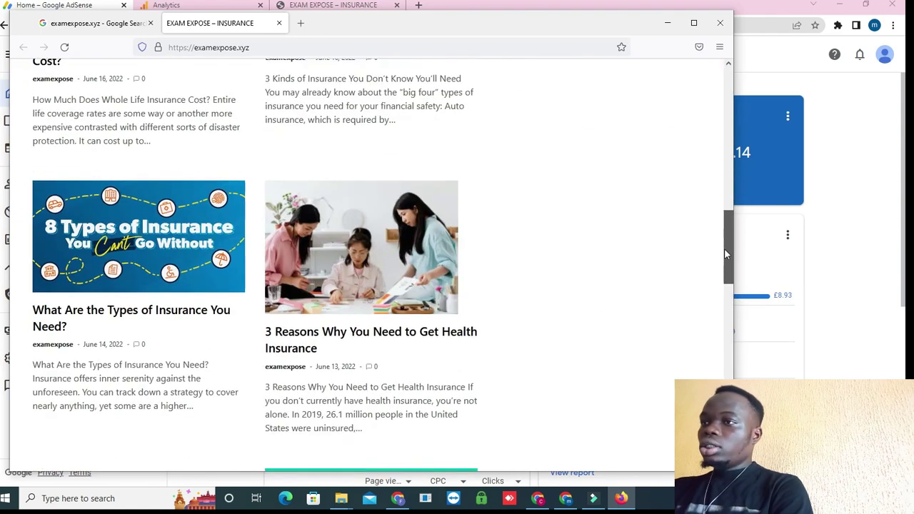
right_click(172, 267)
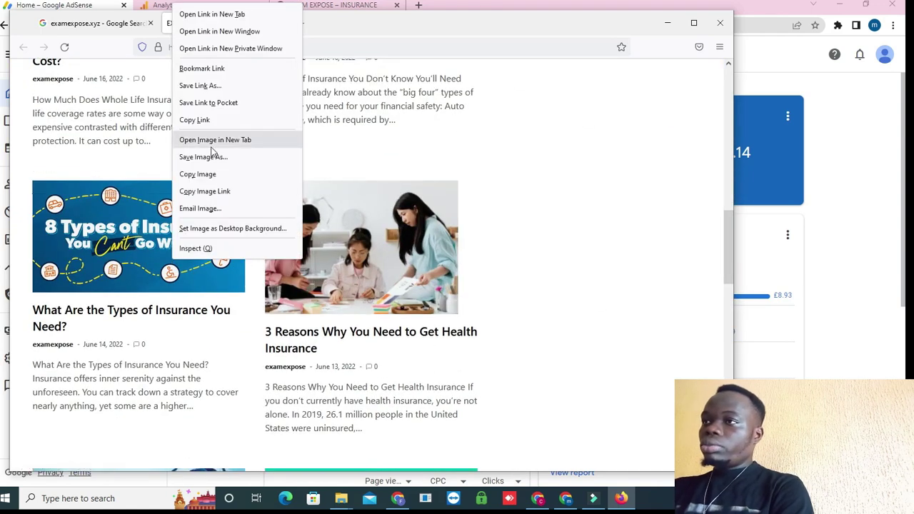
left_click(209, 120)
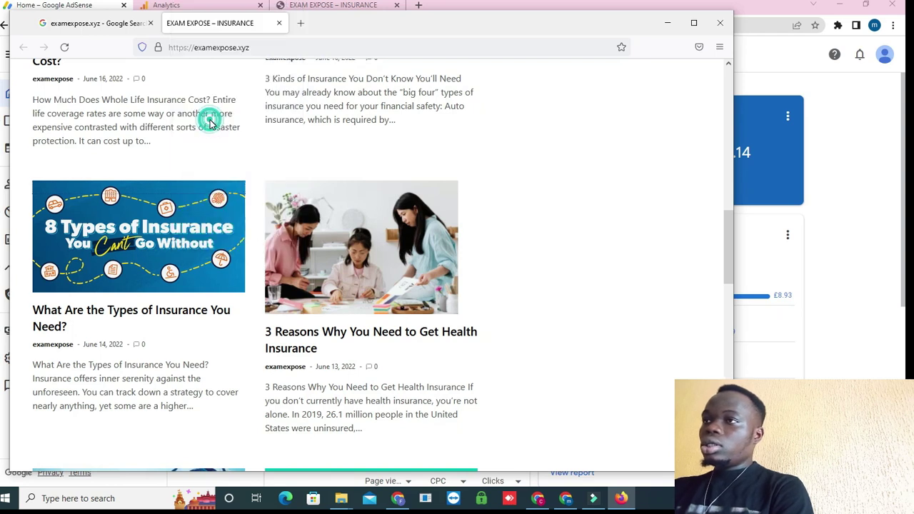
left_click(128, 24)
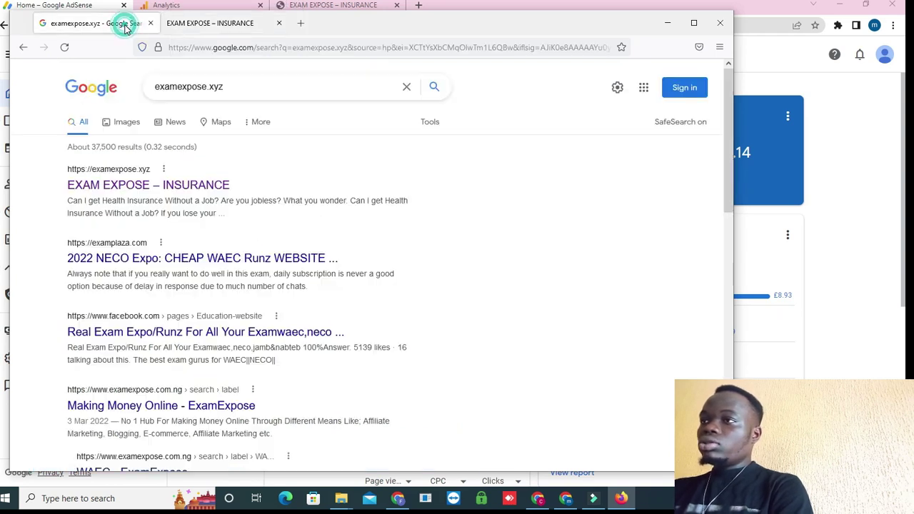
left_click(406, 86)
key("ctrl+v")
key("Return")
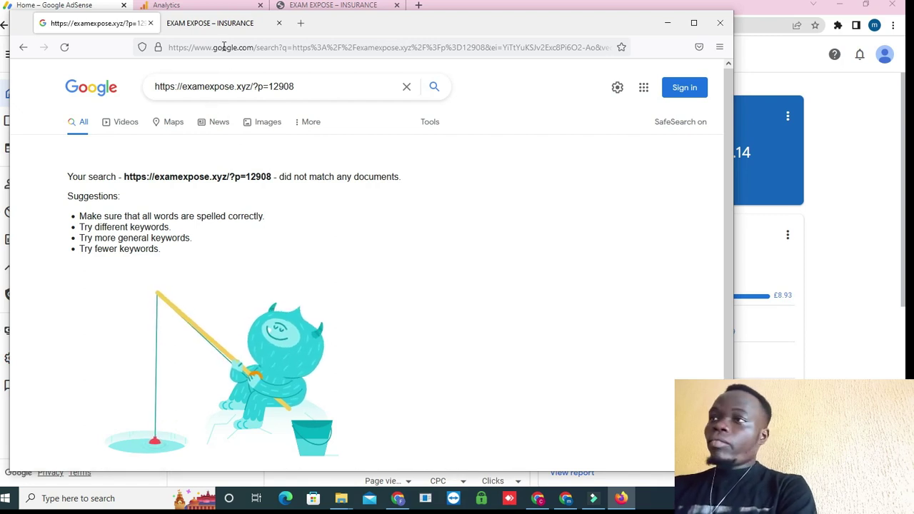
Step: Copy the link of the first post, with the camper van image, from the site's home page and search Google for it
left_click(218, 24)
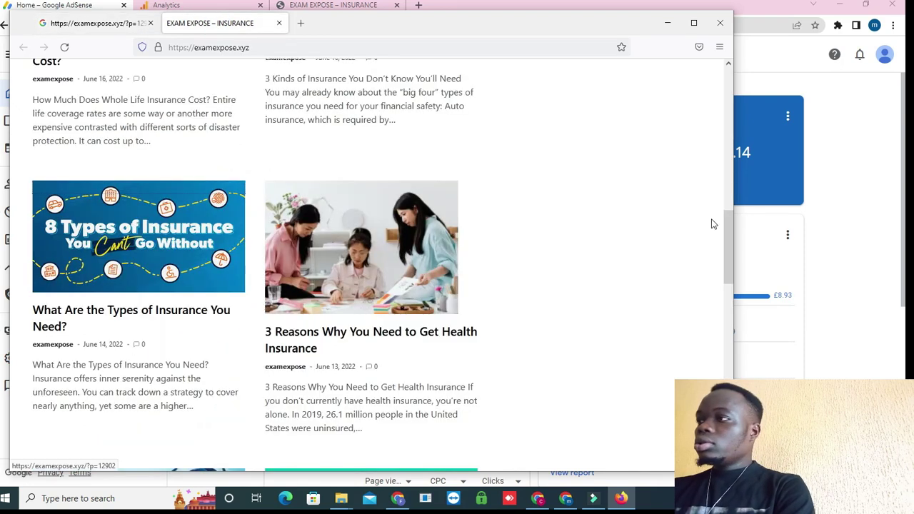
left_click_drag(726, 232, 727, 85)
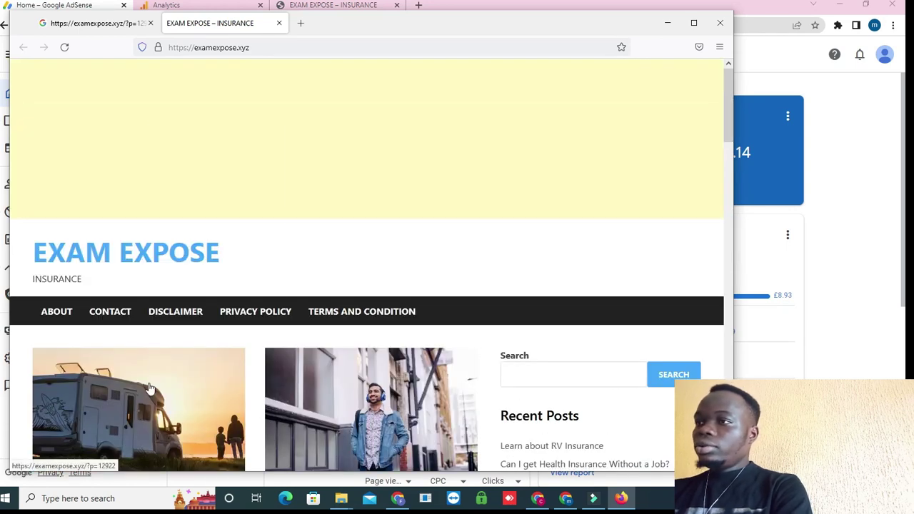
right_click(150, 388)
left_click(190, 241)
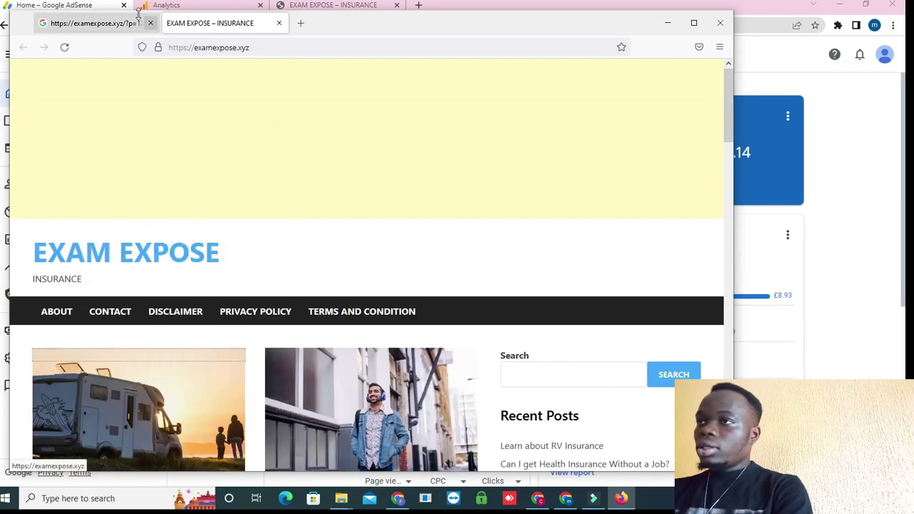
left_click(102, 23)
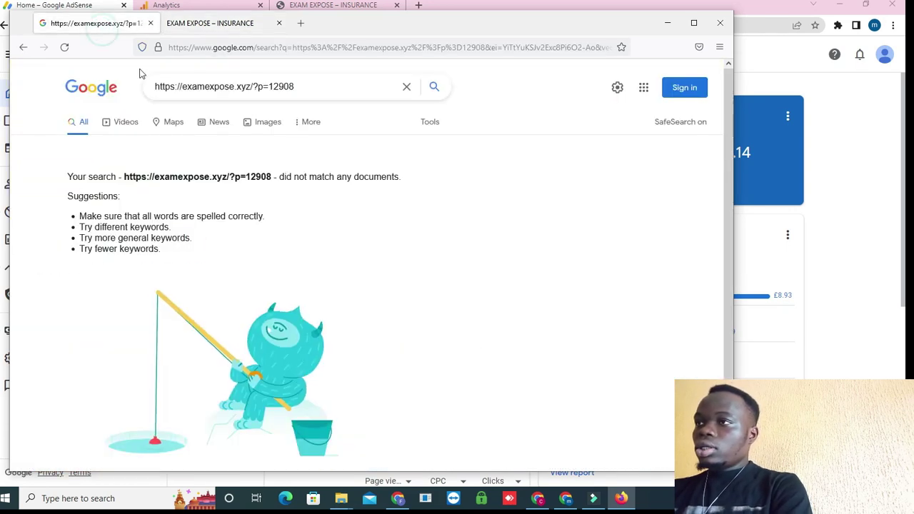
triple_click(343, 87)
key("ctrl+v")
key("Return")
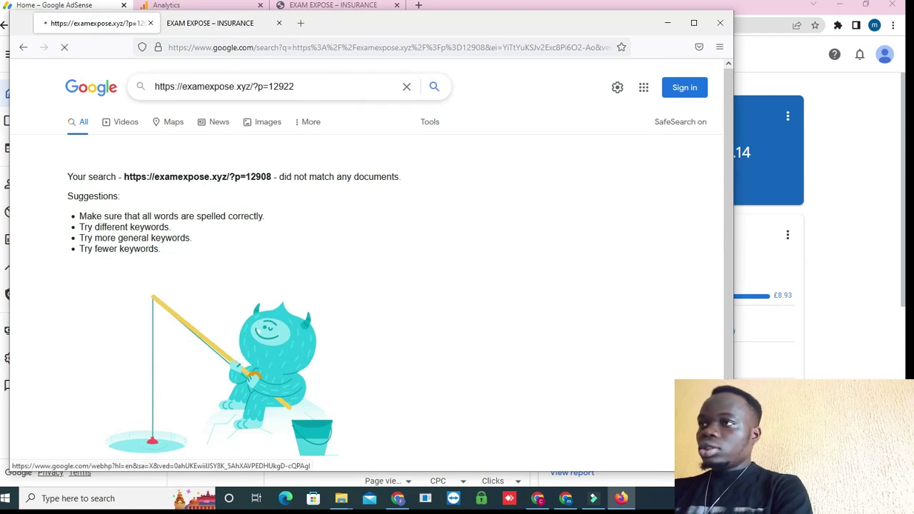
left_click(225, 23)
right_click(164, 270)
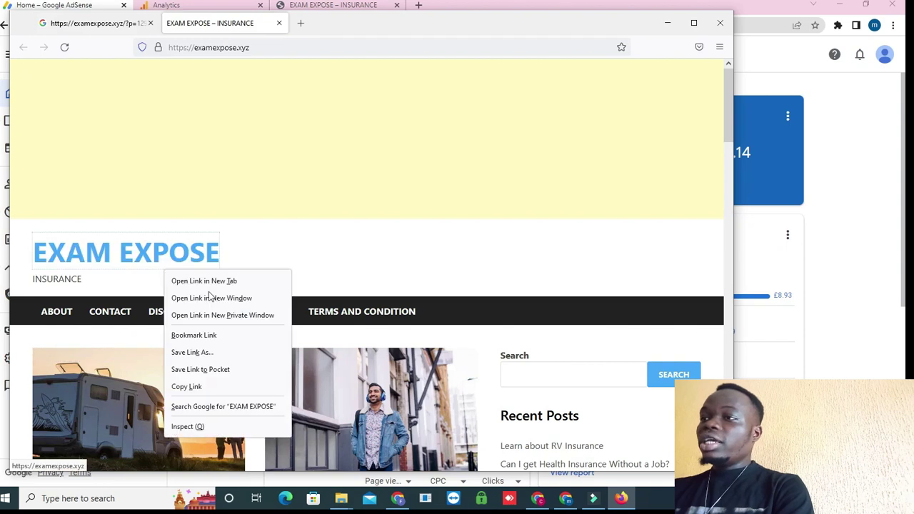
left_click(204, 386)
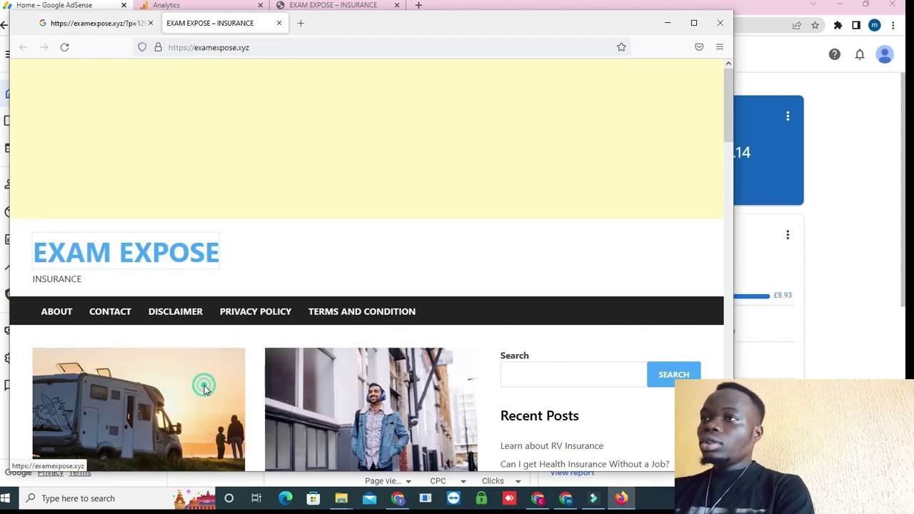
left_click(99, 28)
triple_click(314, 89)
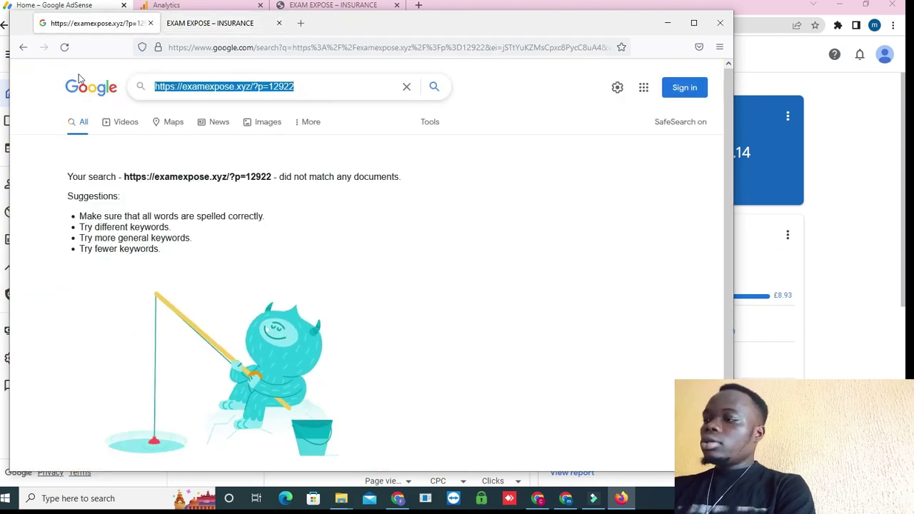
key("ctrl+v")
key("Return")
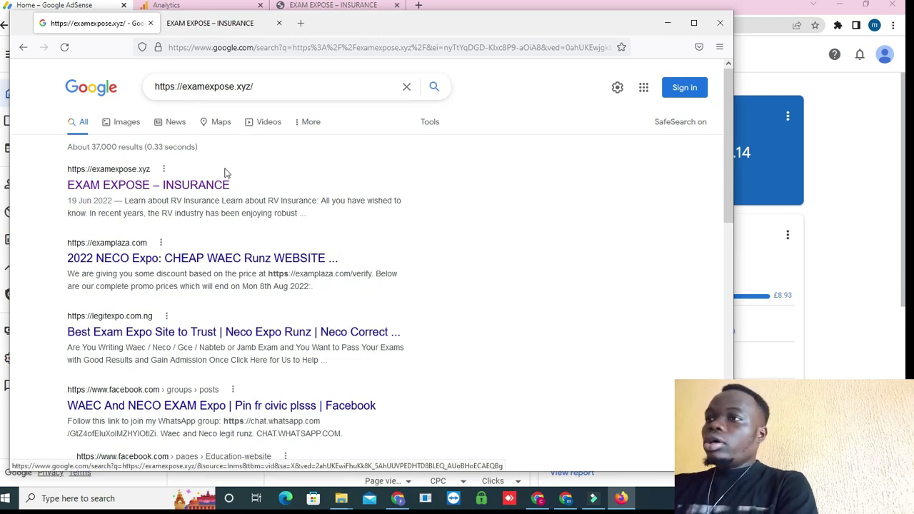
Step: Copy the link of the EXAM EXPOSE – INSURANCE search result and paste it as the address in a new tab
right_click(174, 190)
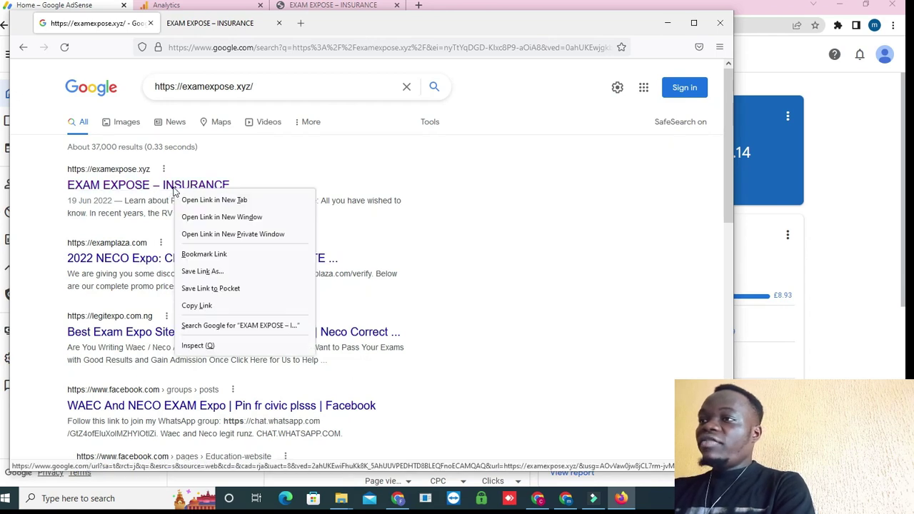
left_click(218, 306)
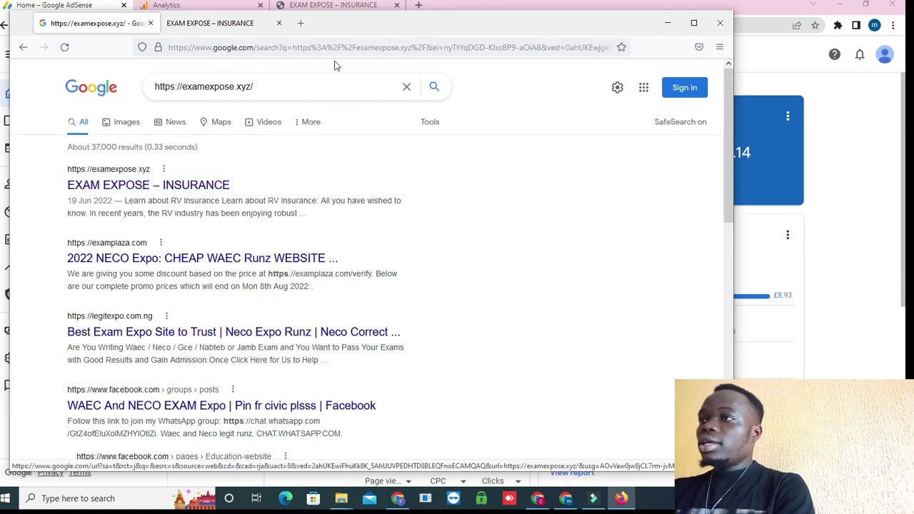
left_click(300, 23)
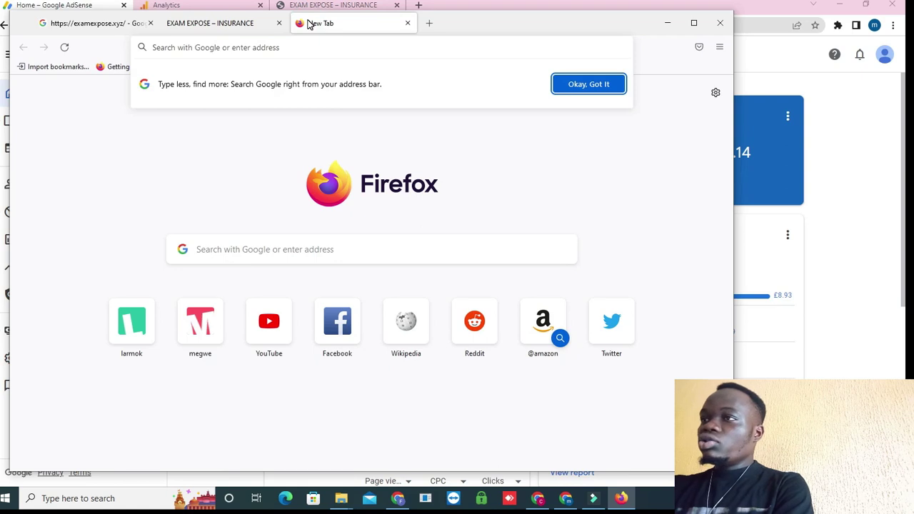
key("ctrl+v")
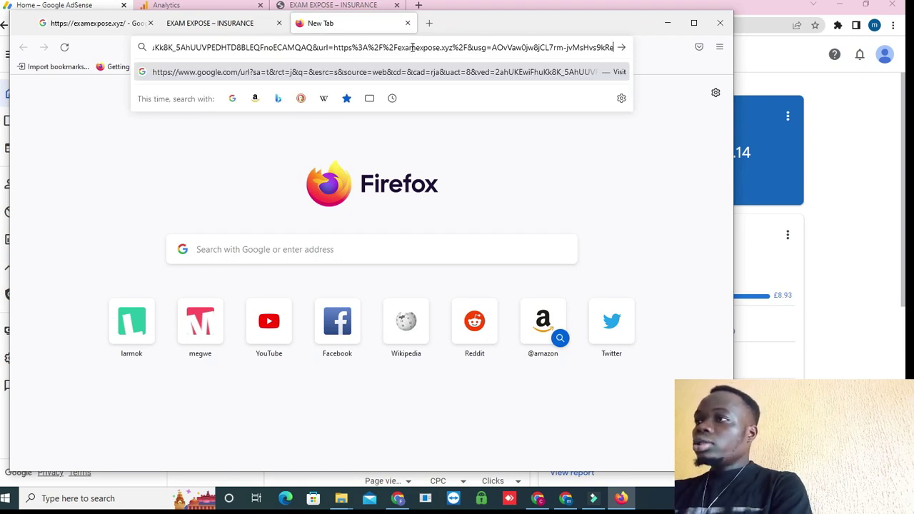
left_click(332, 146)
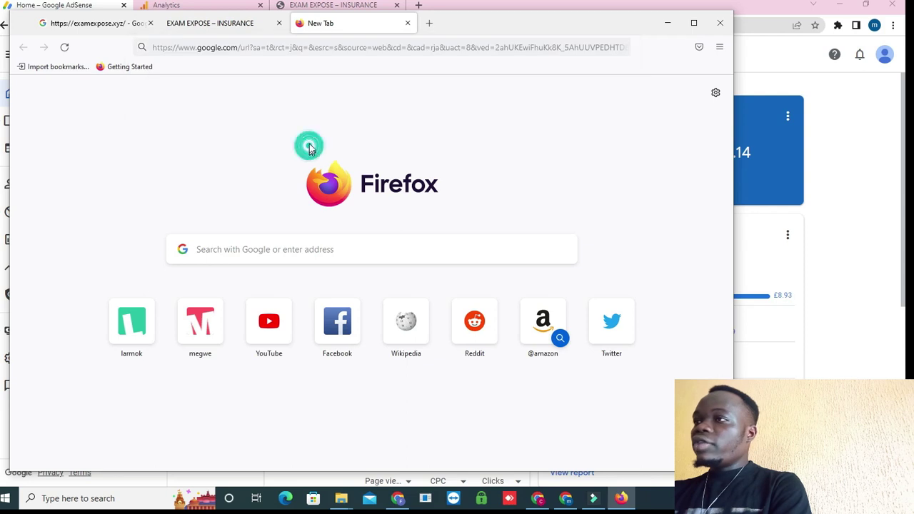
Step: Clear the pasted address from the new tab and search for bitly instead
left_click(370, 45)
key("BackSpace")
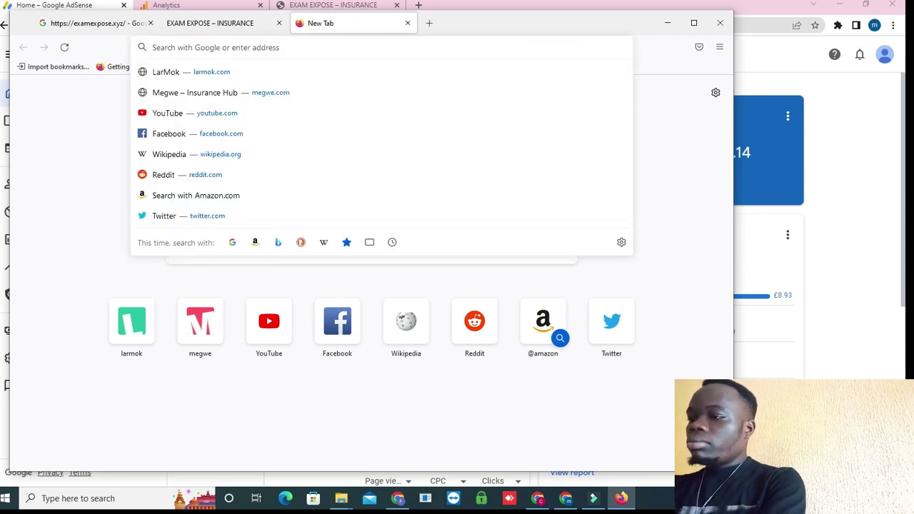
type("bitl")
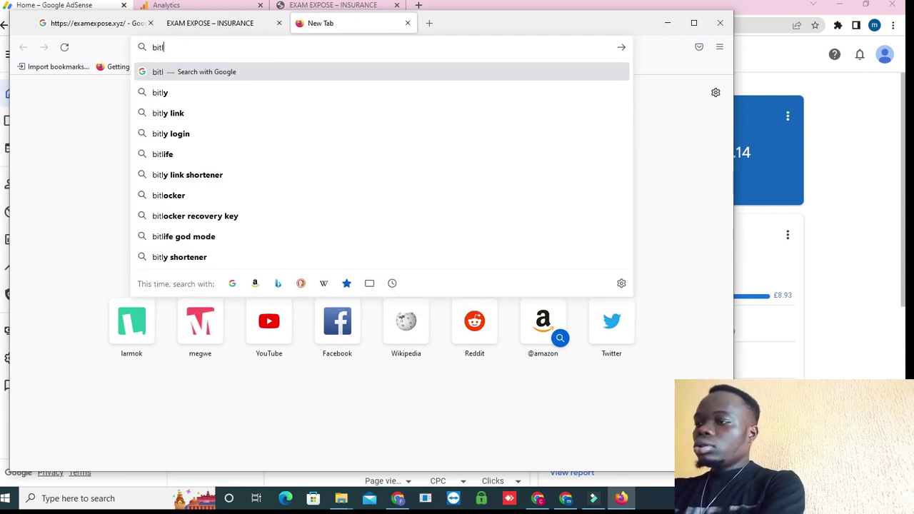
type("y")
key("Return")
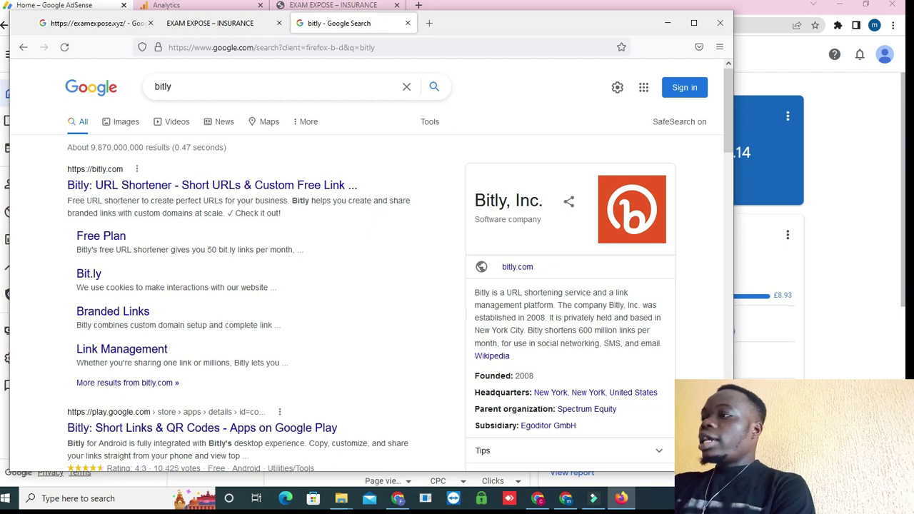
Step: Switch to the Chrome window with the WordPress export and view the Facebook Ads Manager account overview
key("alt+Tab")
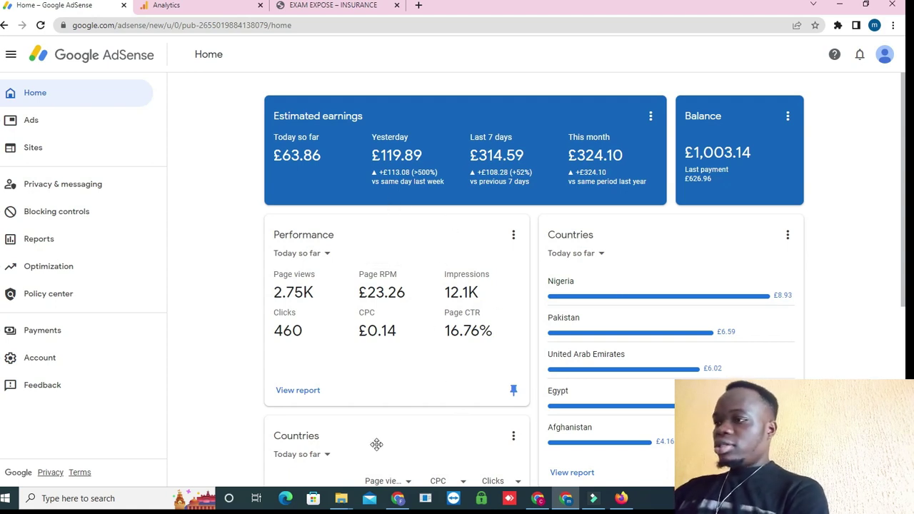
left_click(398, 497)
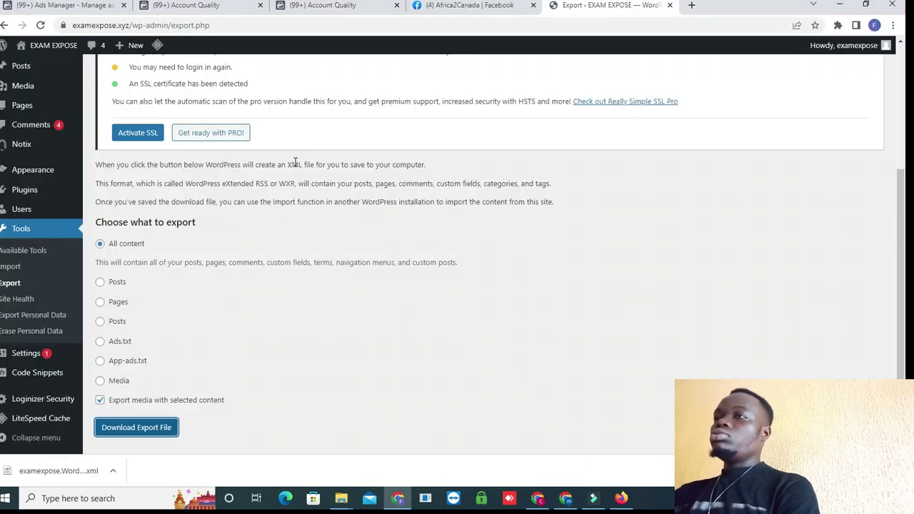
left_click(106, 4)
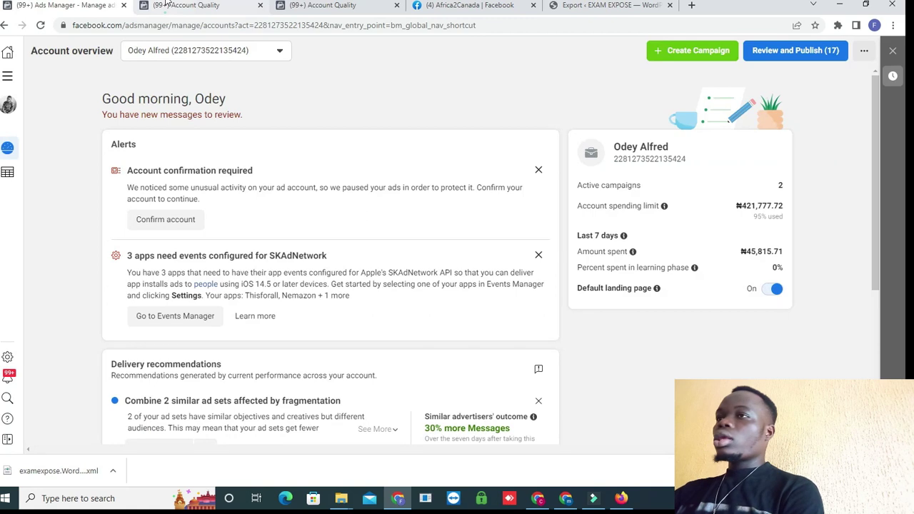
left_click(165, 6)
left_click(89, 5)
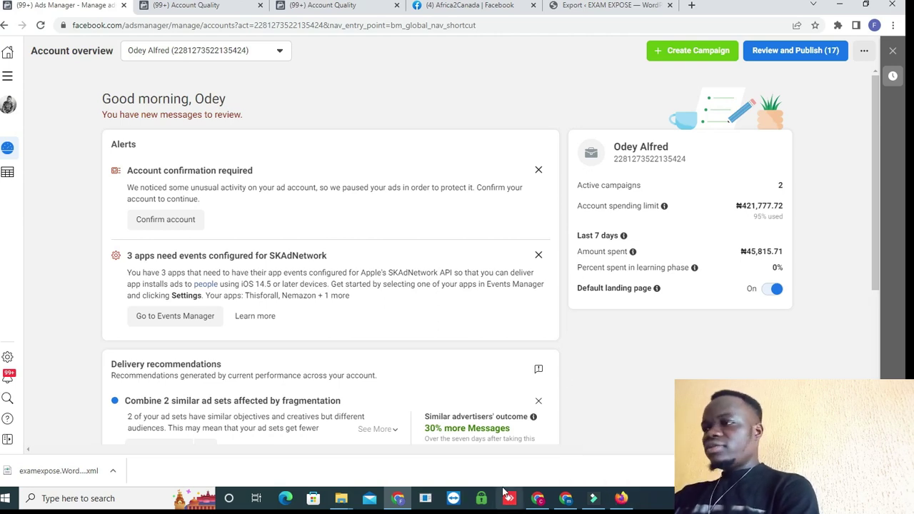
Step: Return to AdSense Home, view the Performance card for Yesterday vs same day last week, and set it back to Today so far
left_click(564, 499)
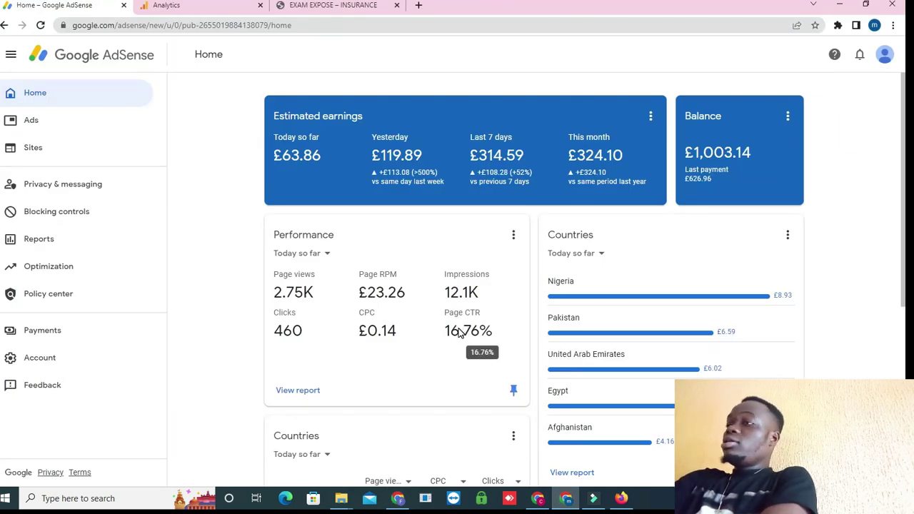
left_click(290, 255)
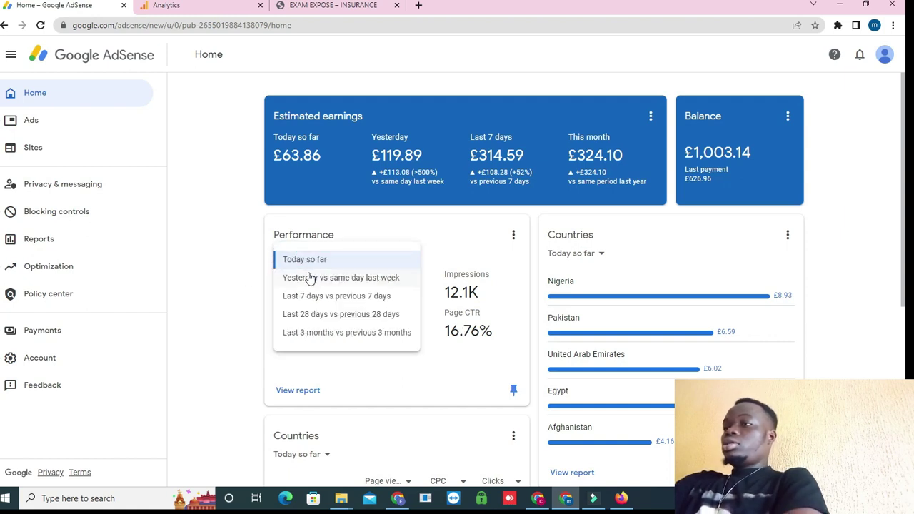
left_click(311, 278)
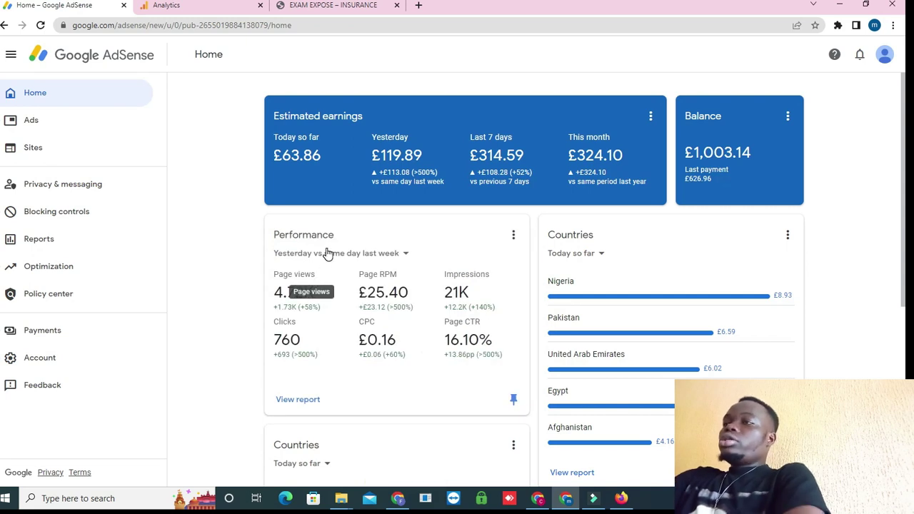
left_click(325, 253)
left_click(307, 259)
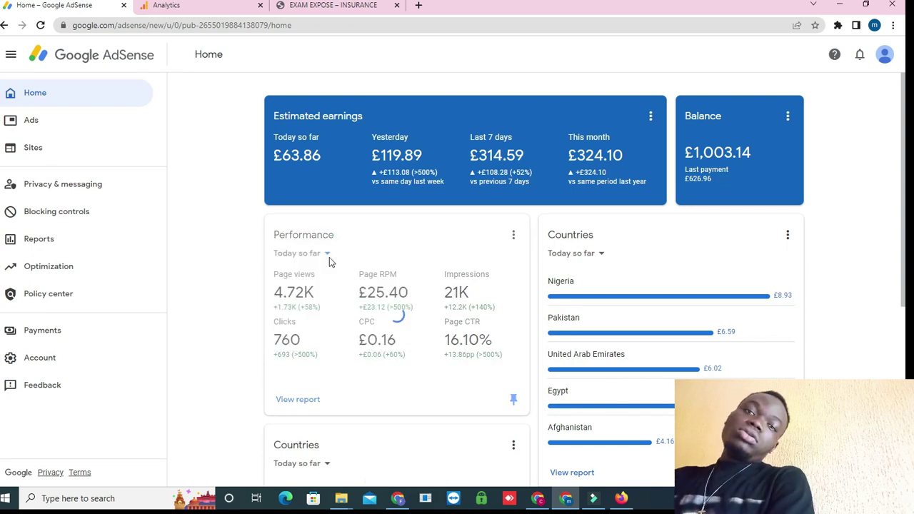